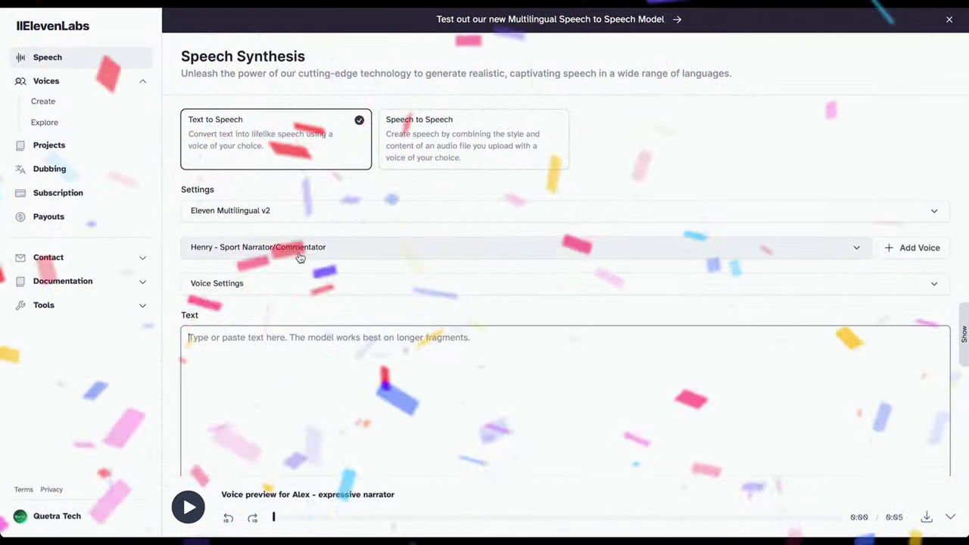
Step: Browse the voice dropdown and hide, then show again, the Voice Settings
left_click(300, 256)
scroll(278, 419, "down", 3)
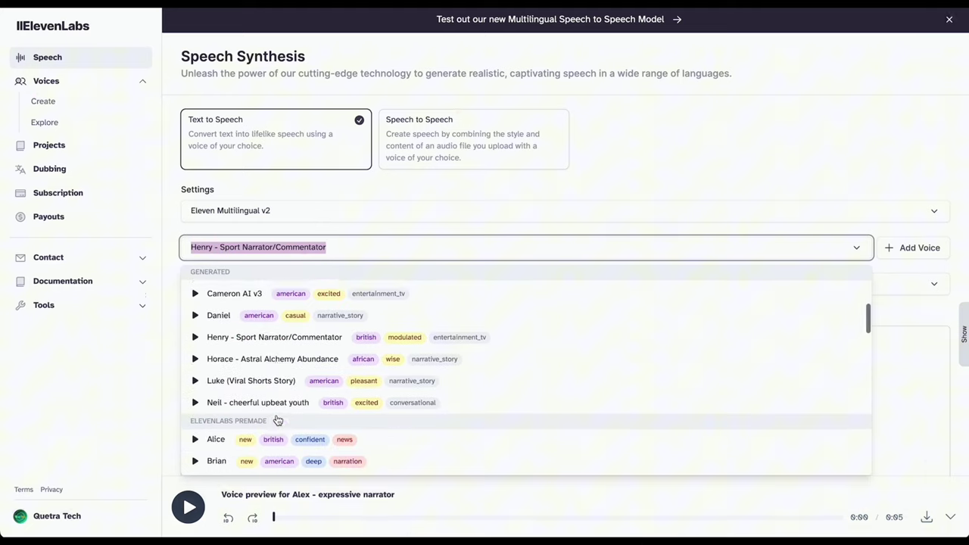
scroll(277, 421, "up", 4)
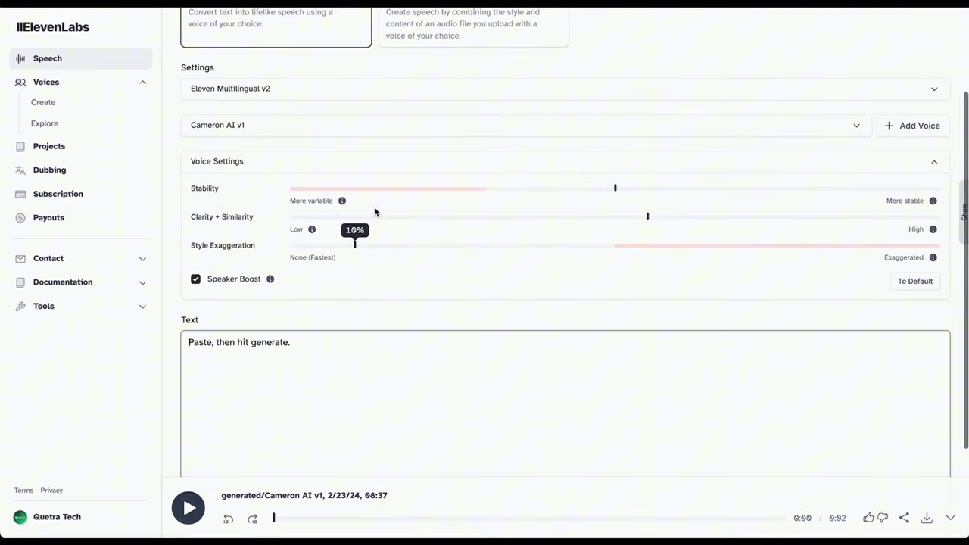
left_click(485, 161)
left_click(470, 161)
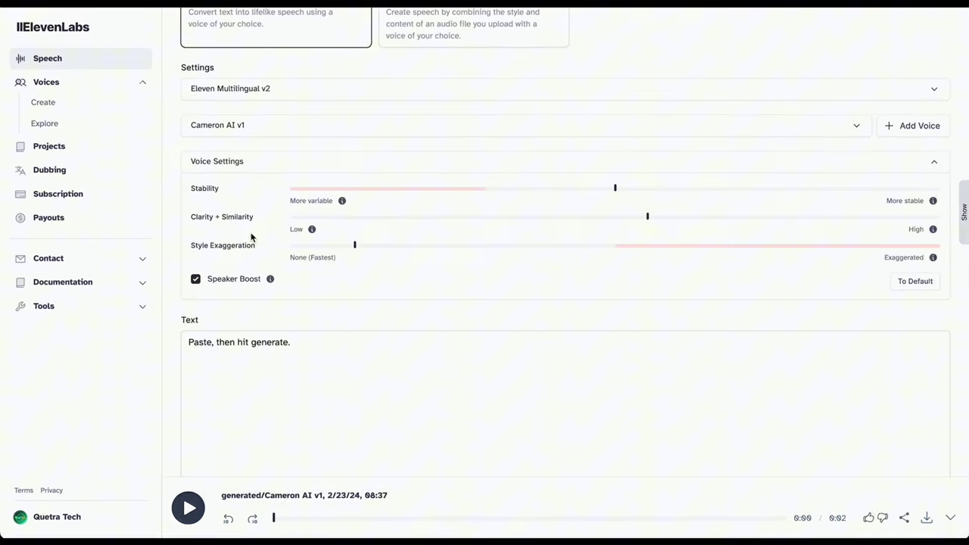
scroll(255, 342, "down", 2)
Step: In the Voice Library, view Narrative & Story, Conversational, Entertainment & TV, then Informative & Educational voices
left_click(65, 125)
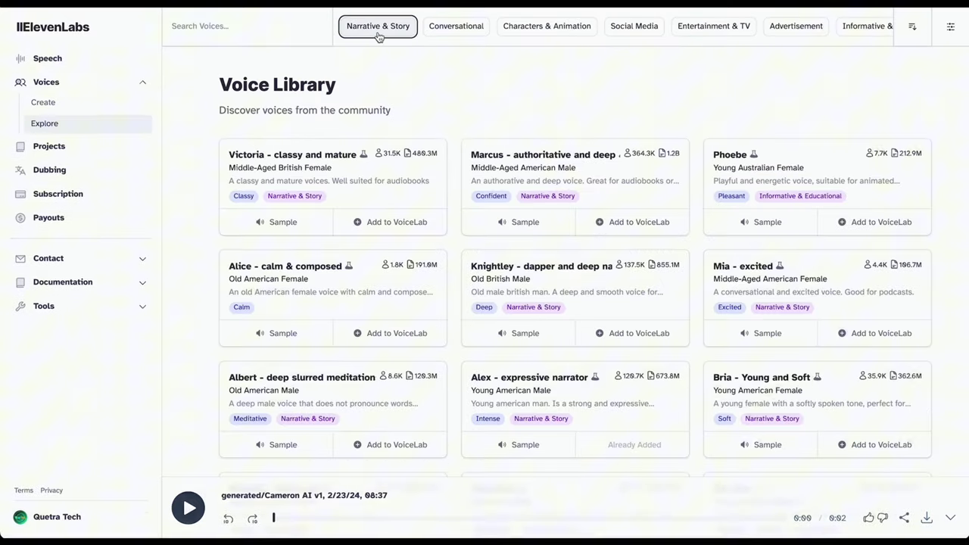
left_click(379, 30)
left_click(456, 25)
left_click(748, 30)
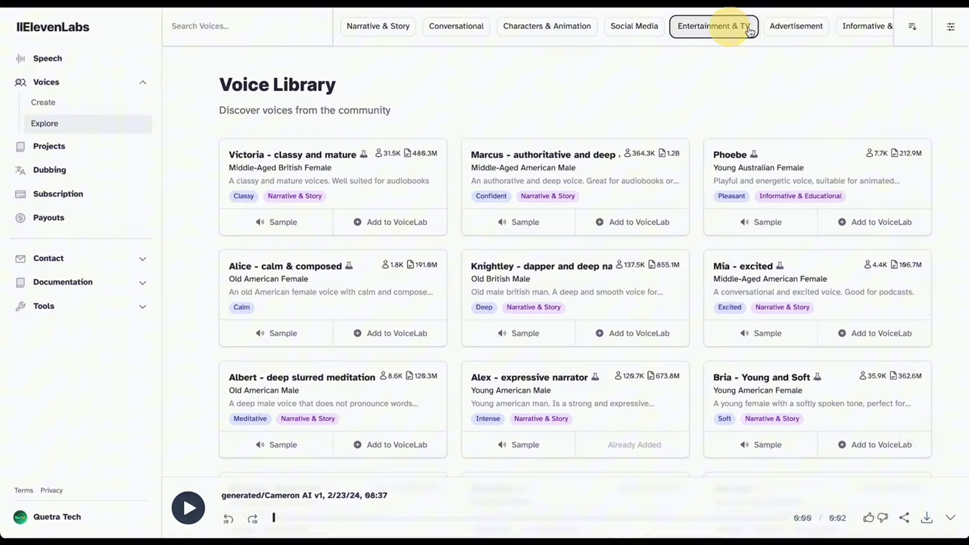
left_click(865, 26)
scroll(673, 249, "down", 2)
scroll(671, 243, "up", 2)
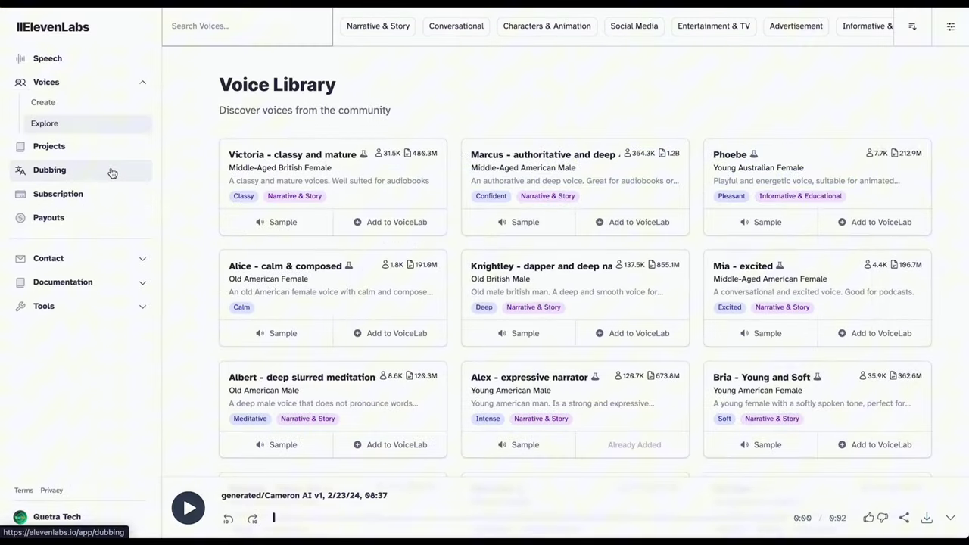
Step: Open Dubbing and highlight its use cases, starting with Social Media Content
left_click(110, 170)
left_click_drag(198, 241, 348, 292)
left_click_drag(390, 241, 418, 297)
left_click_drag(579, 241, 641, 286)
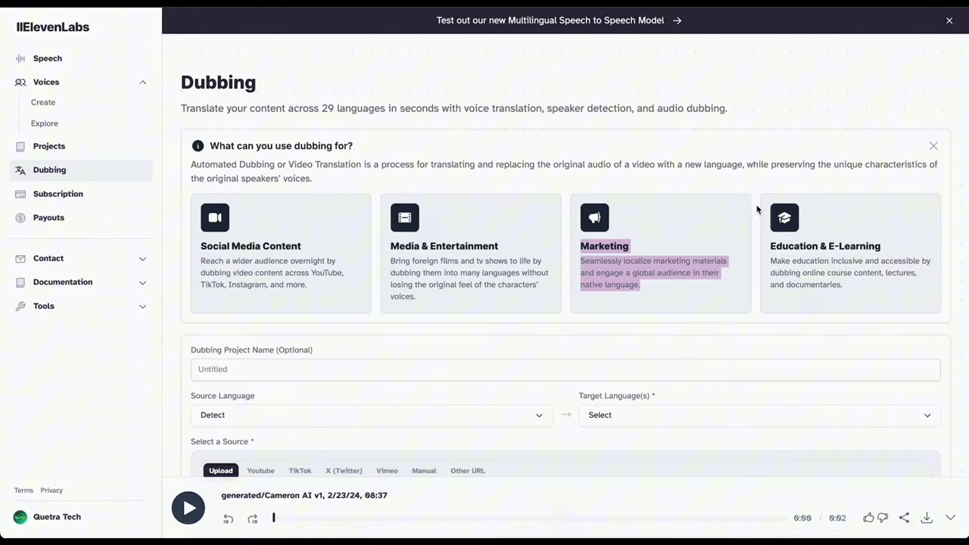
left_click_drag(770, 240, 858, 286)
scroll(617, 382, "down", 5)
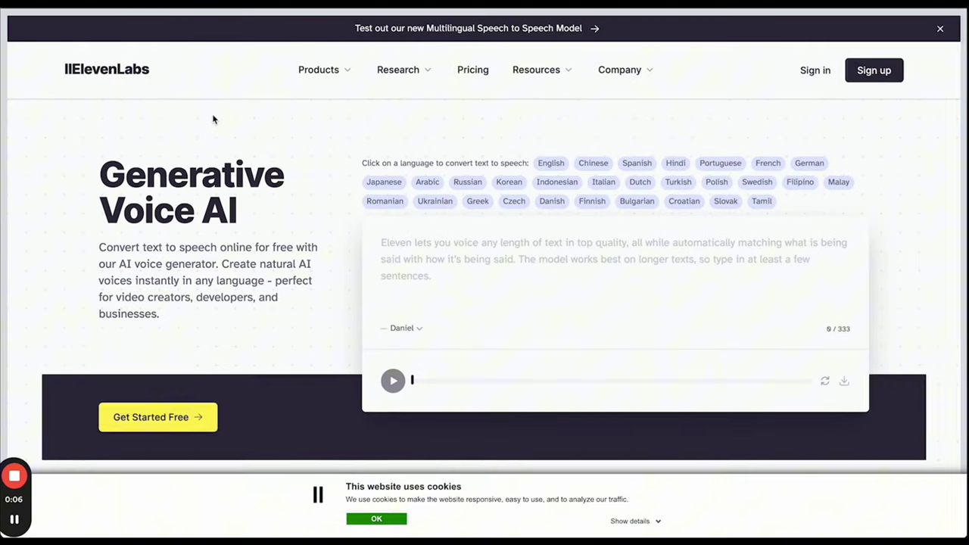
Step: Review the Starter plan on Pricing: 30,000 characters per month and First Month 80% Off
left_click(474, 71)
scroll(215, 275, "down", 3)
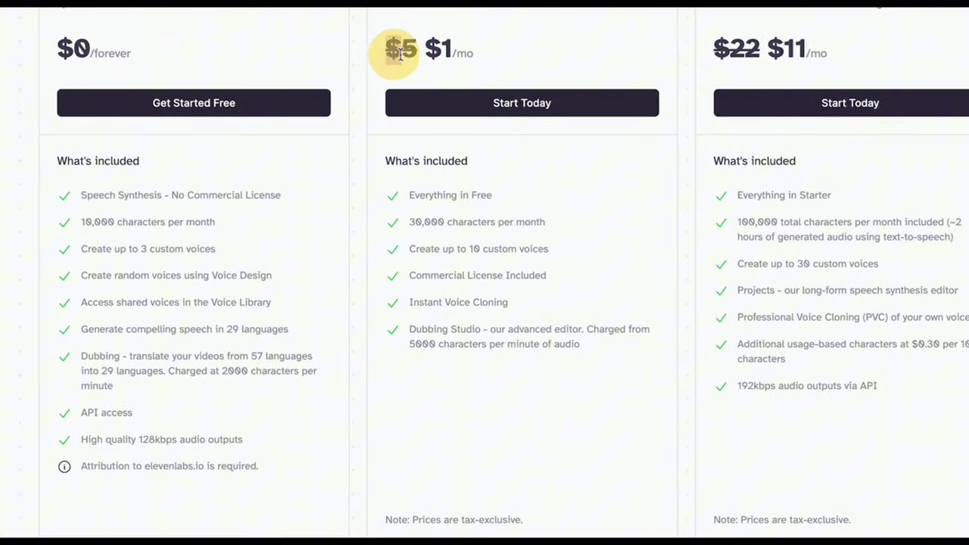
left_click_drag(430, 62, 506, 219)
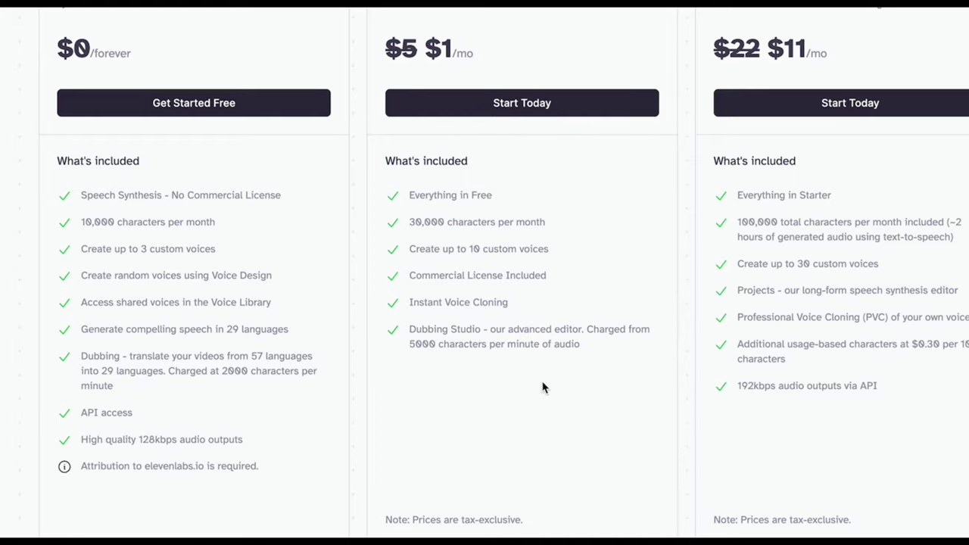
left_click_drag(409, 222, 548, 226)
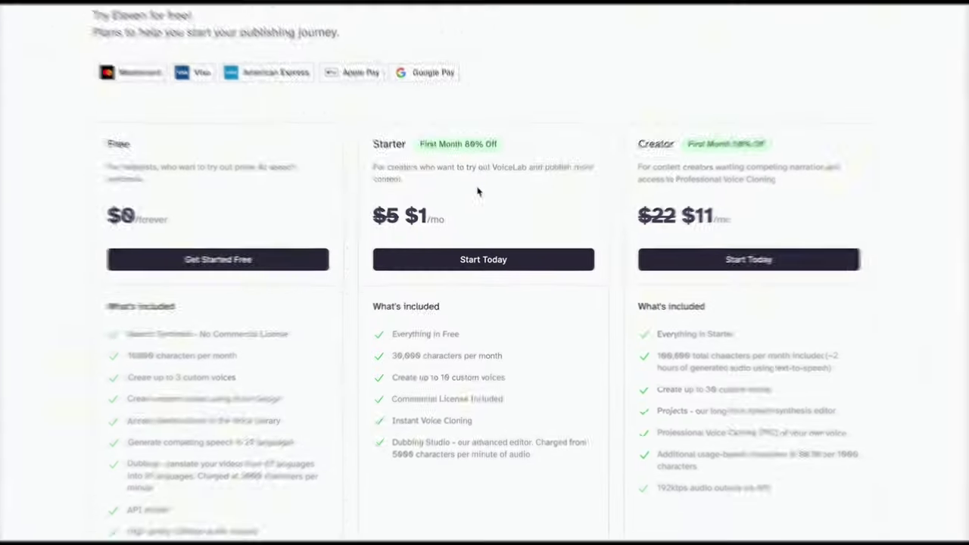
left_click_drag(339, 121, 522, 123)
left_click(521, 125)
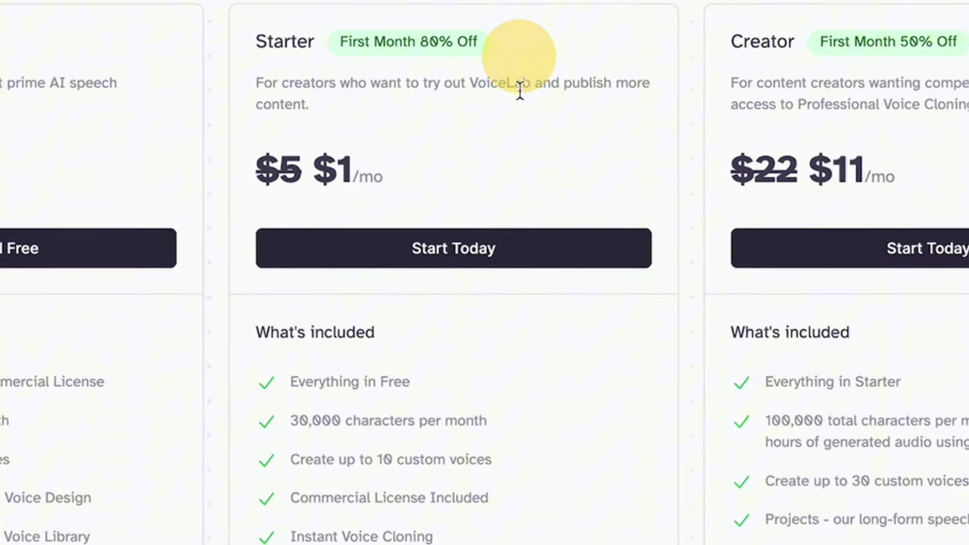
scroll(512, 379, "down", 2)
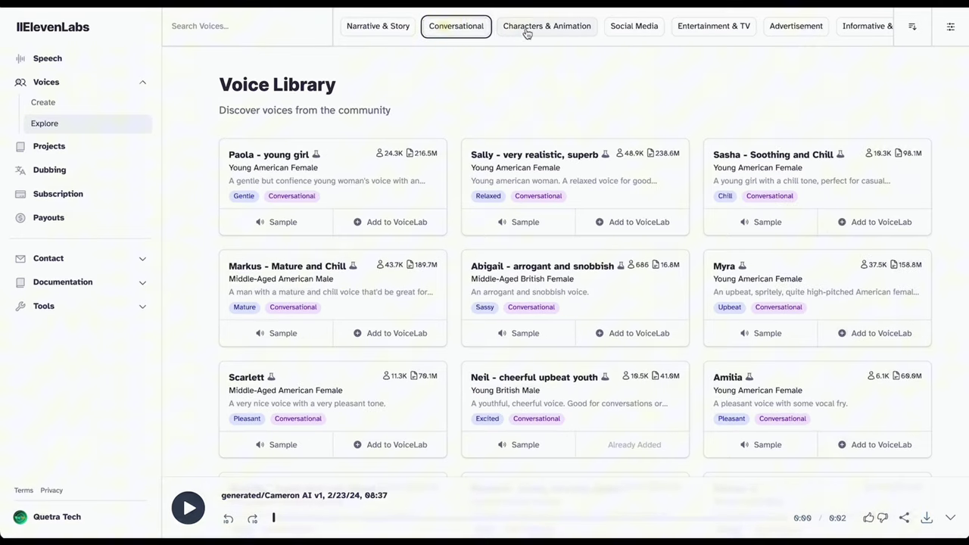
Step: Pick the Cameron AI v1 voice and delete the quote from the text box
left_click(527, 27)
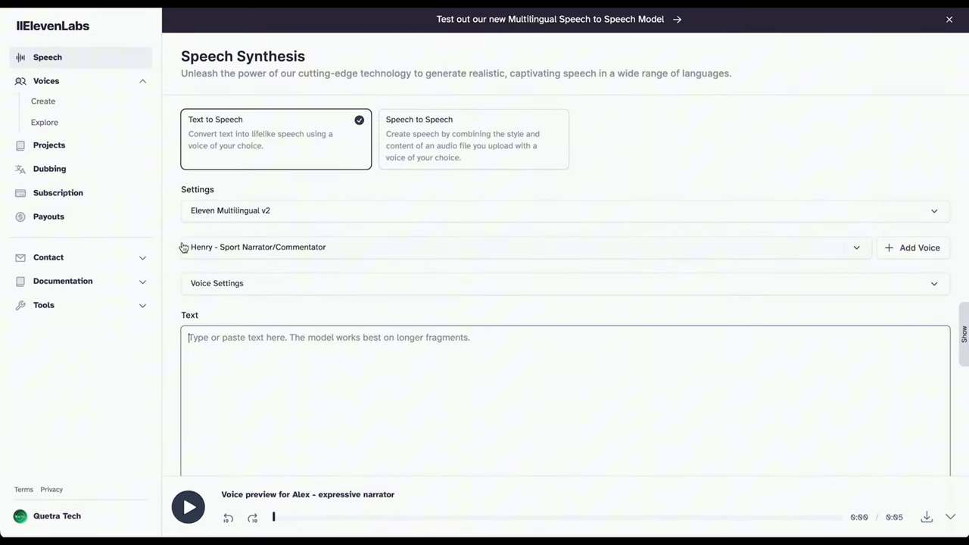
left_click(184, 247)
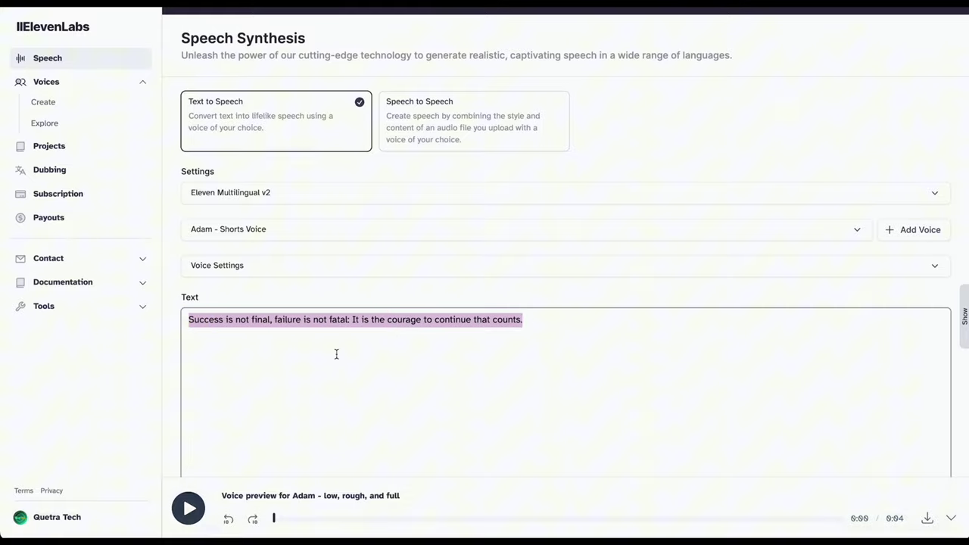
key("BackSpace")
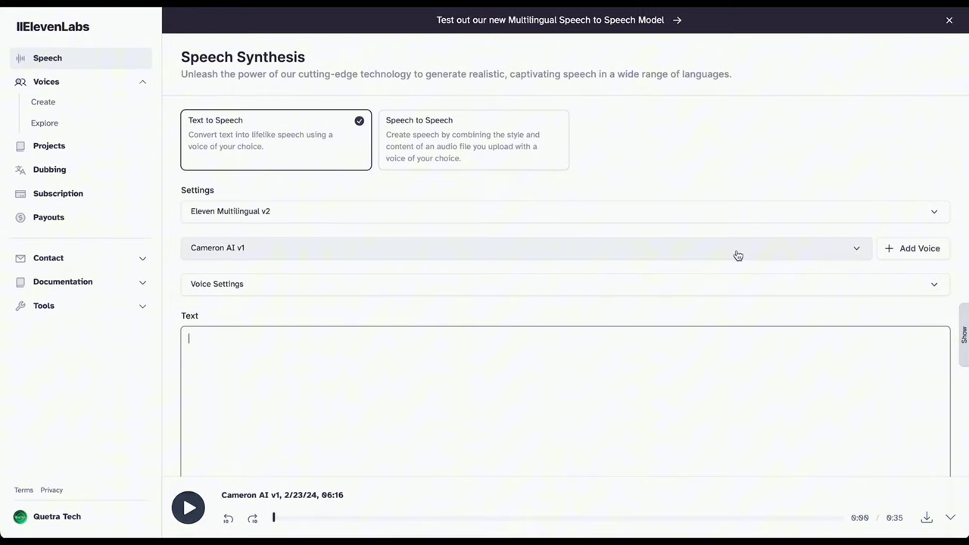
left_click(630, 183)
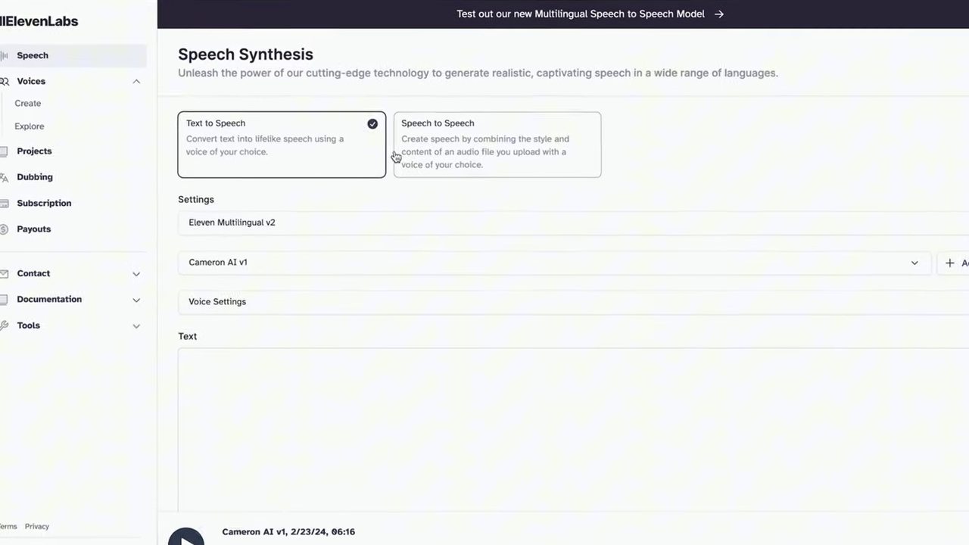
Step: Try Speech to Speech mode, then return to Text to Speech
left_click(560, 179)
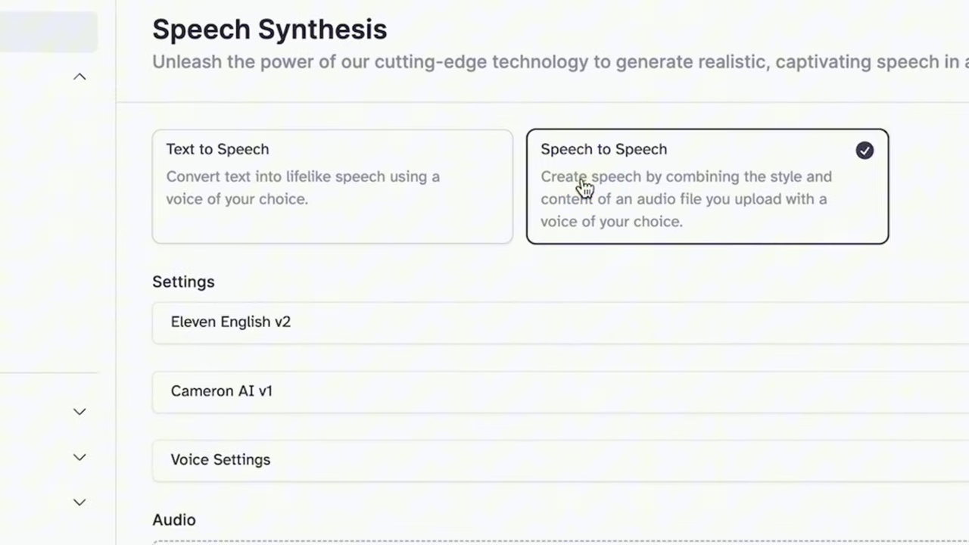
left_click(333, 188)
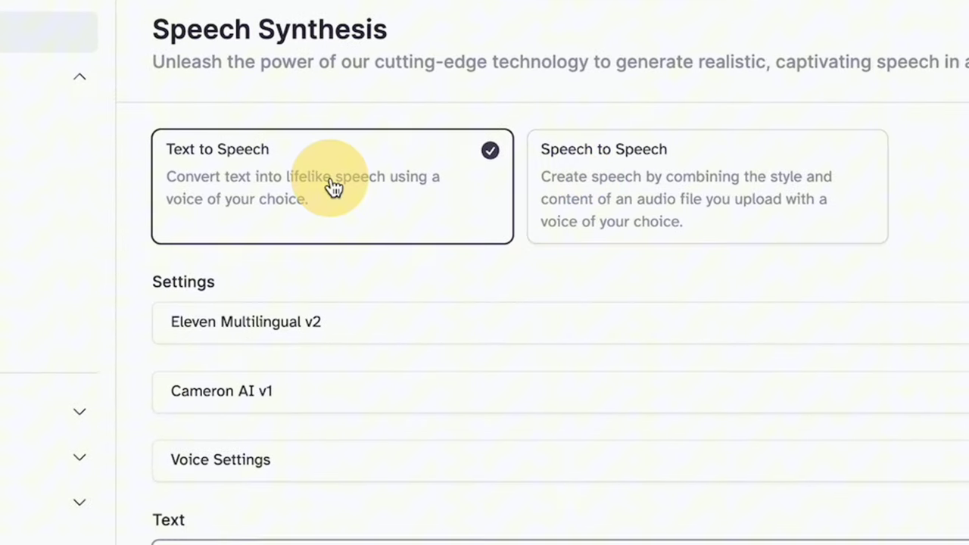
left_click(113, 85)
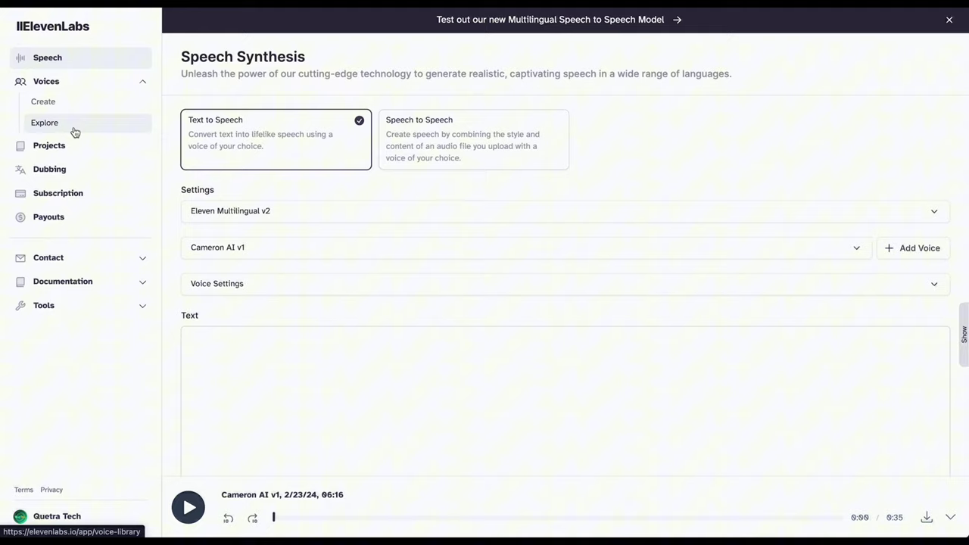
Step: Search the Voice Library for 'adam' and play the Adam - low, rough, and full sample
left_click(74, 132)
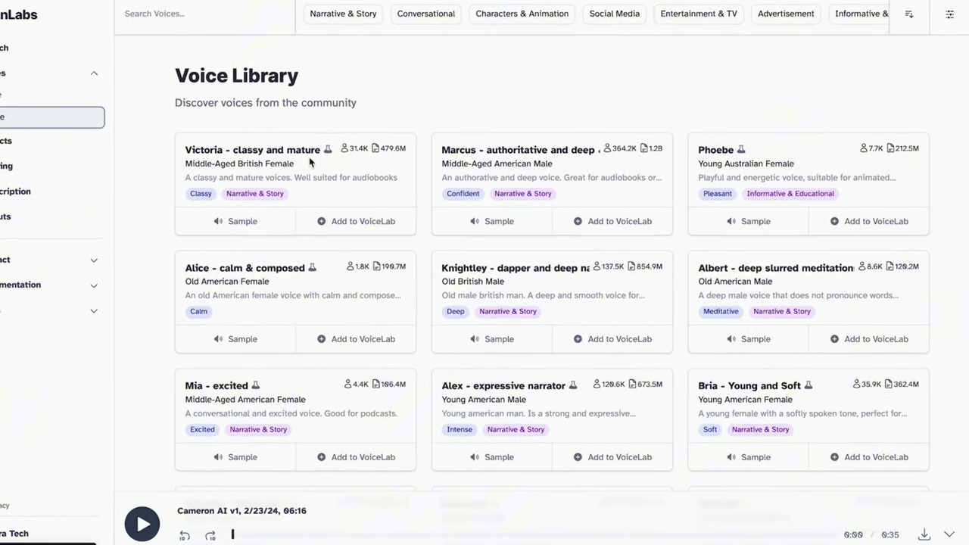
scroll(520, 247, "down", 5)
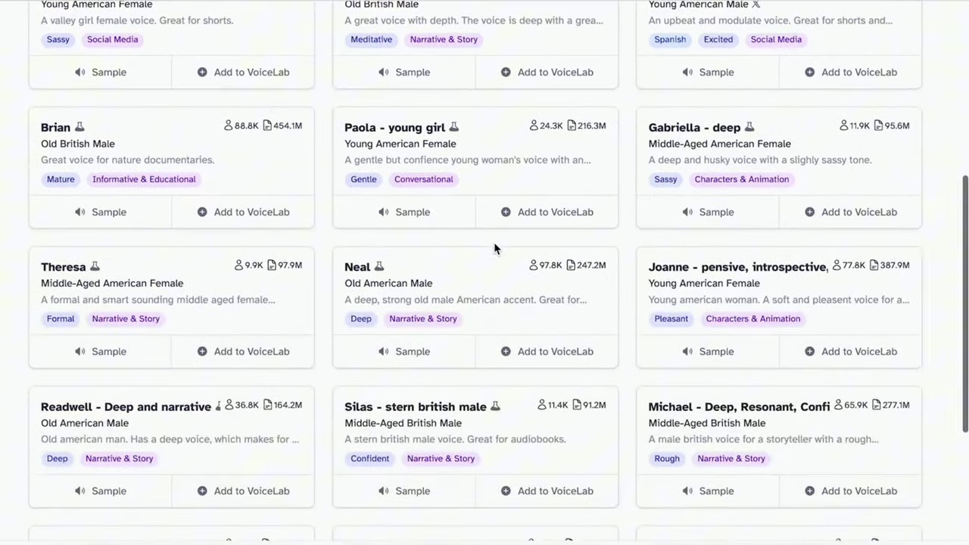
scroll(492, 249, "up", 2)
left_click(221, 25)
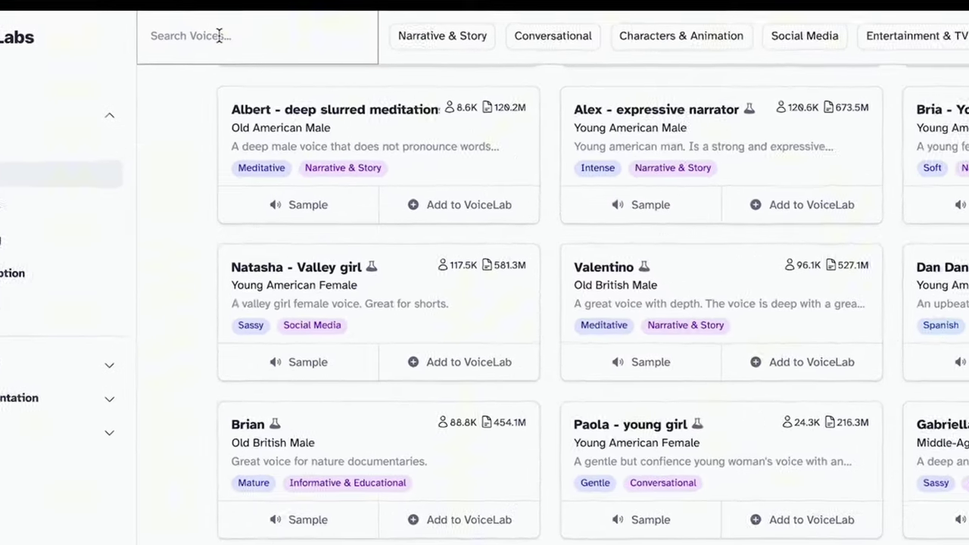
type("adam")
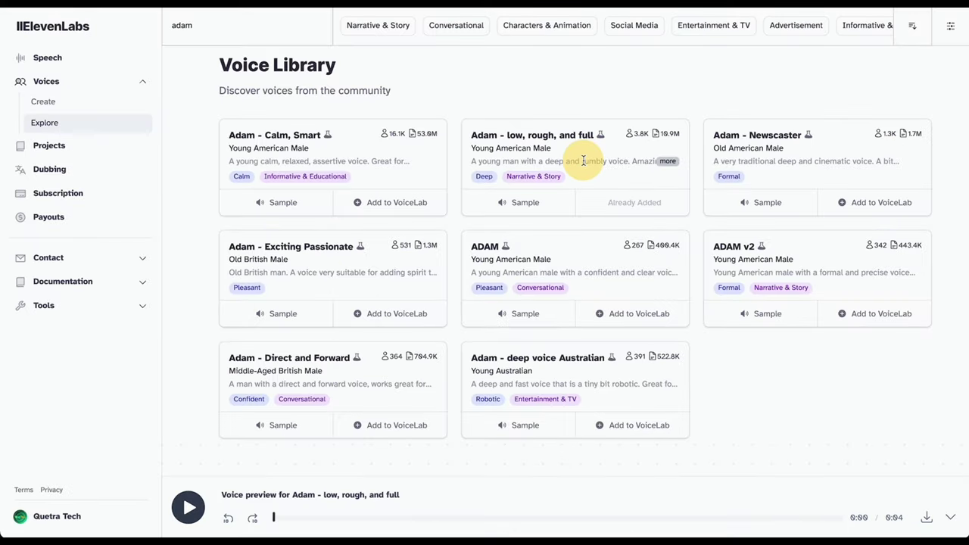
left_click_drag(470, 135, 537, 135)
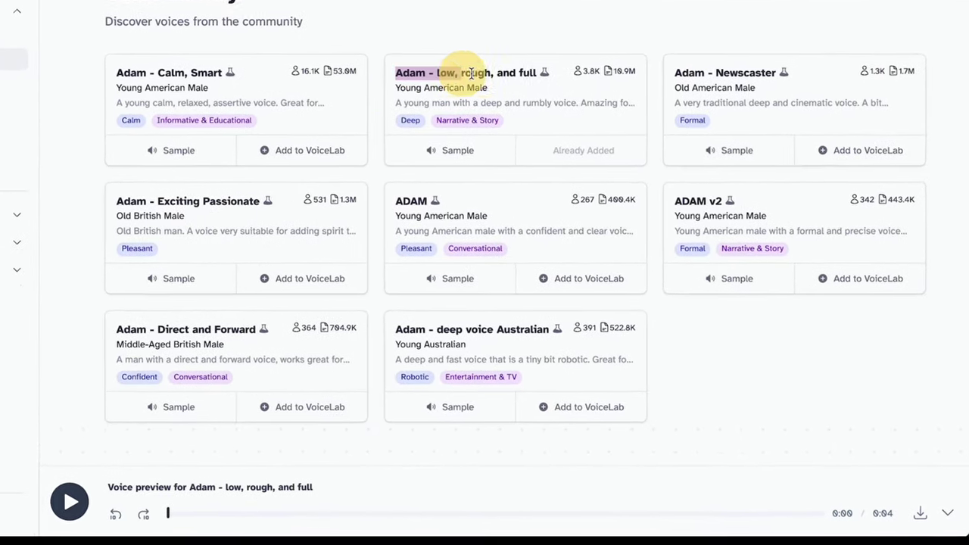
left_click_drag(471, 73, 554, 82)
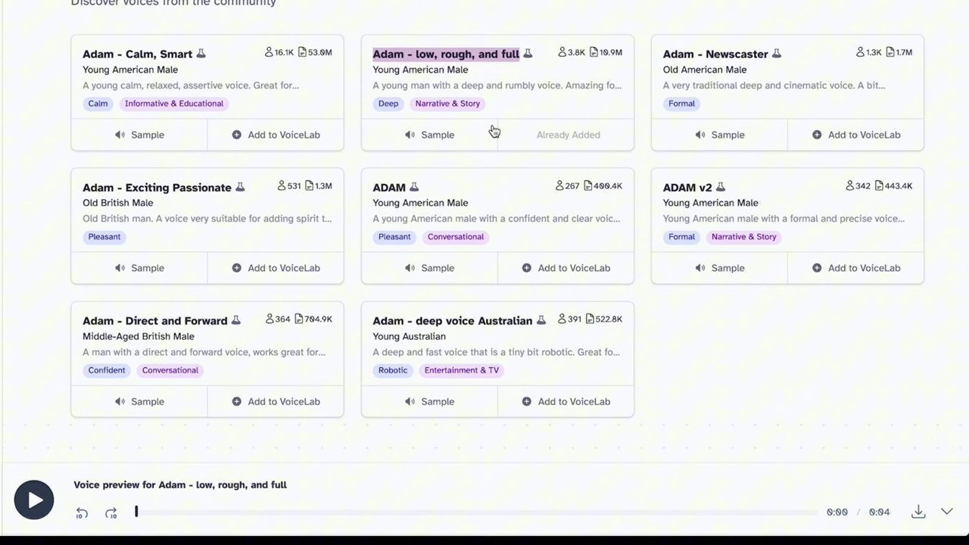
left_click(441, 142)
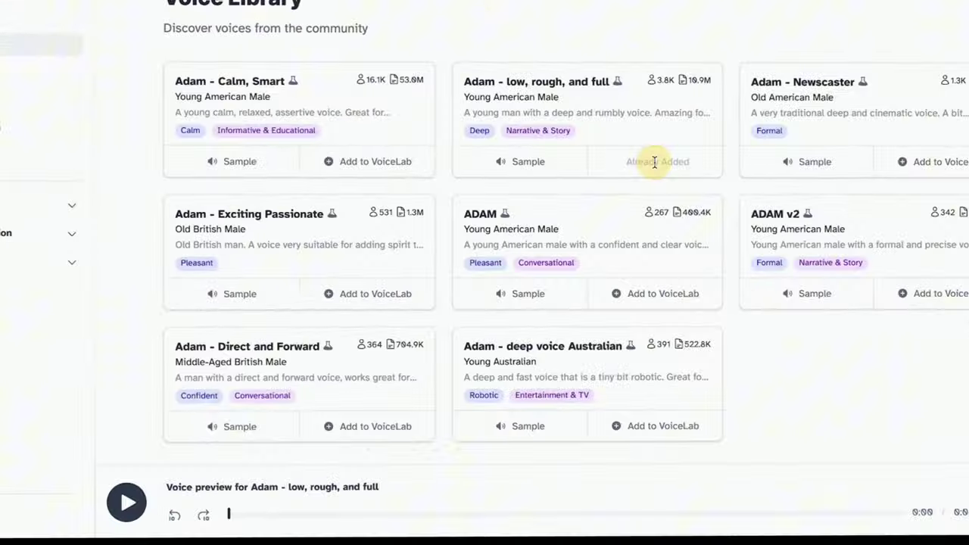
Step: Back on speech synthesis, select Adam - Shorts Voice as the voice
left_click(47, 57)
left_click(277, 355)
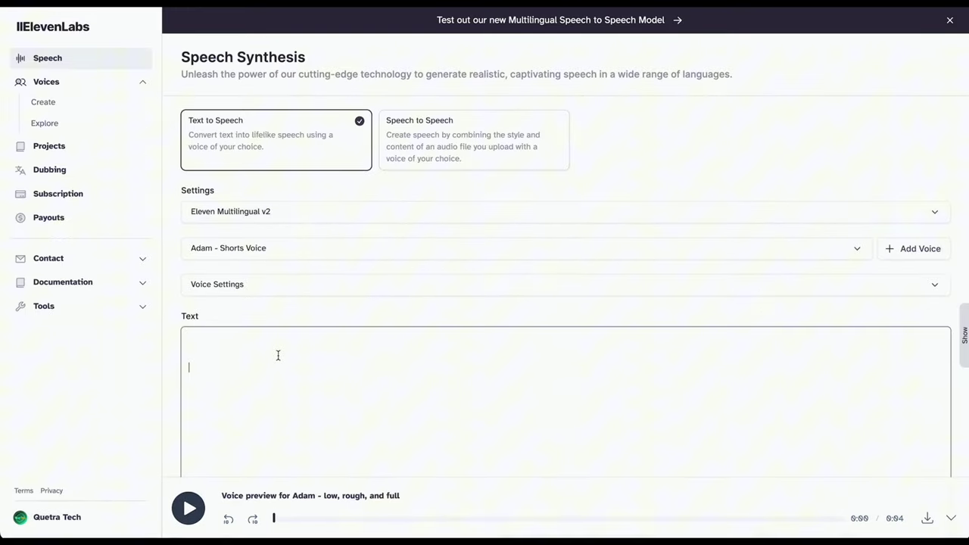
left_click(282, 254)
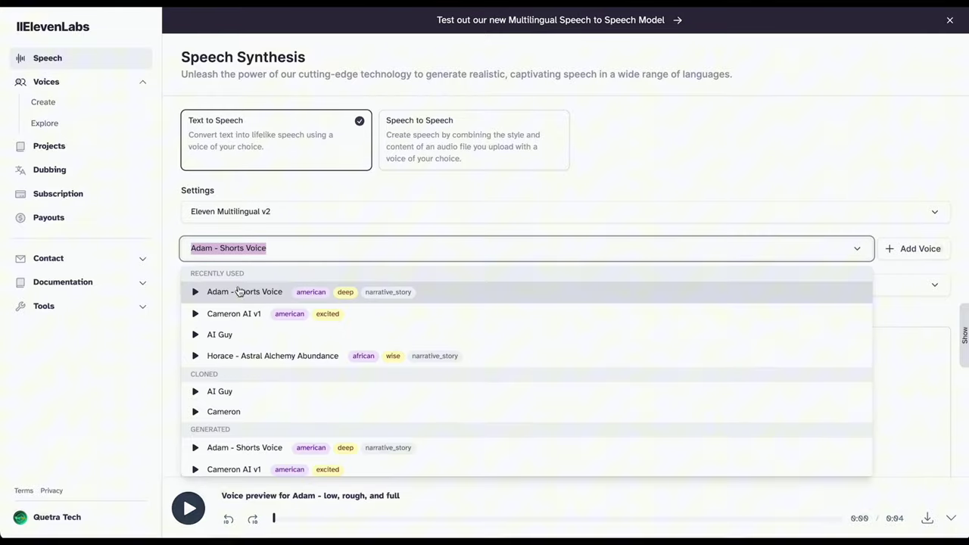
left_click(234, 297)
scroll(537, 472, "down", 2)
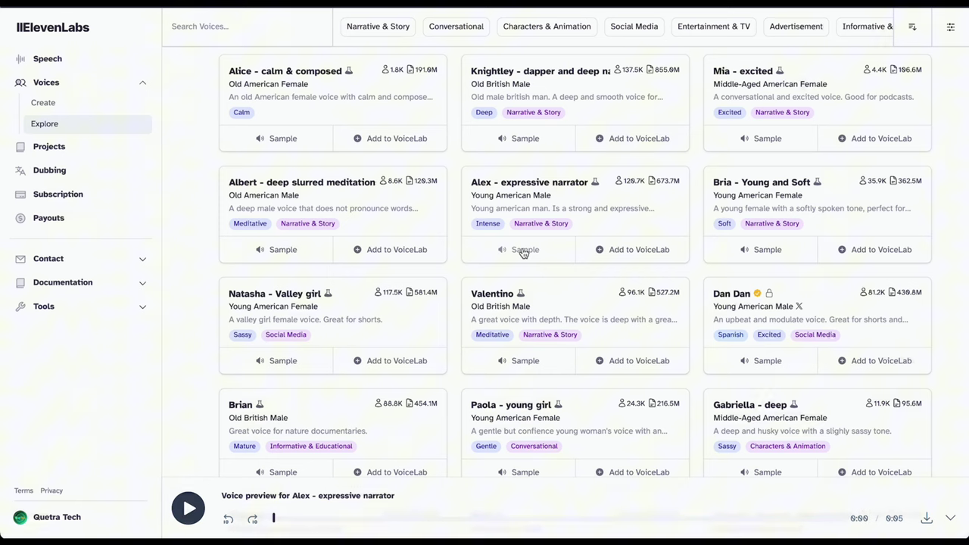
Step: Add Alex - expressive narrator to VoiceLab and clear the old script sentence
left_click(632, 250)
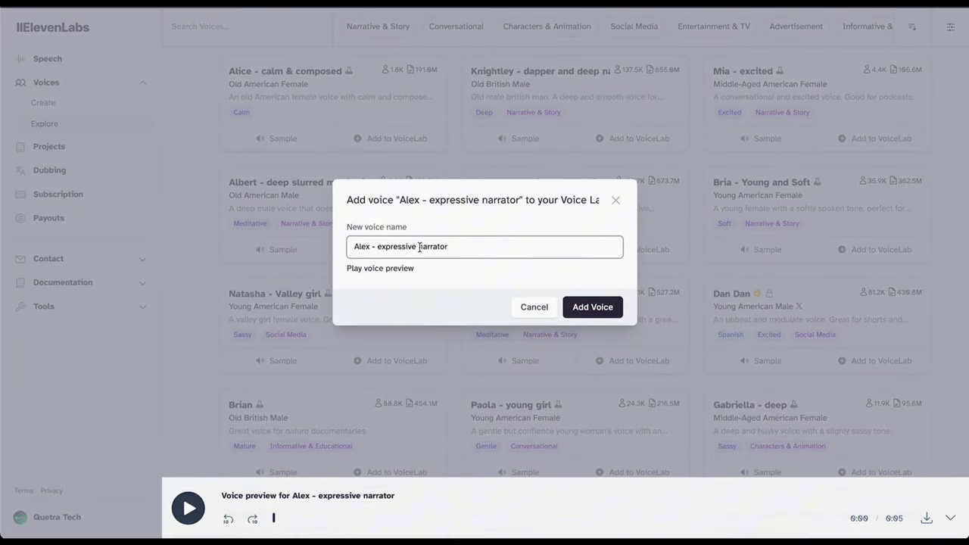
key("Return")
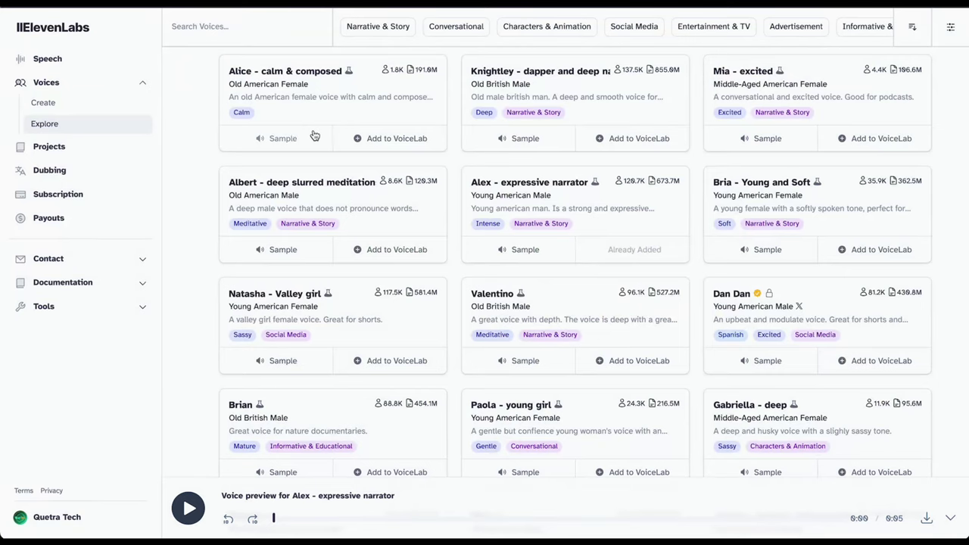
left_click(80, 59)
key("ctrl+a")
key("BackSpace")
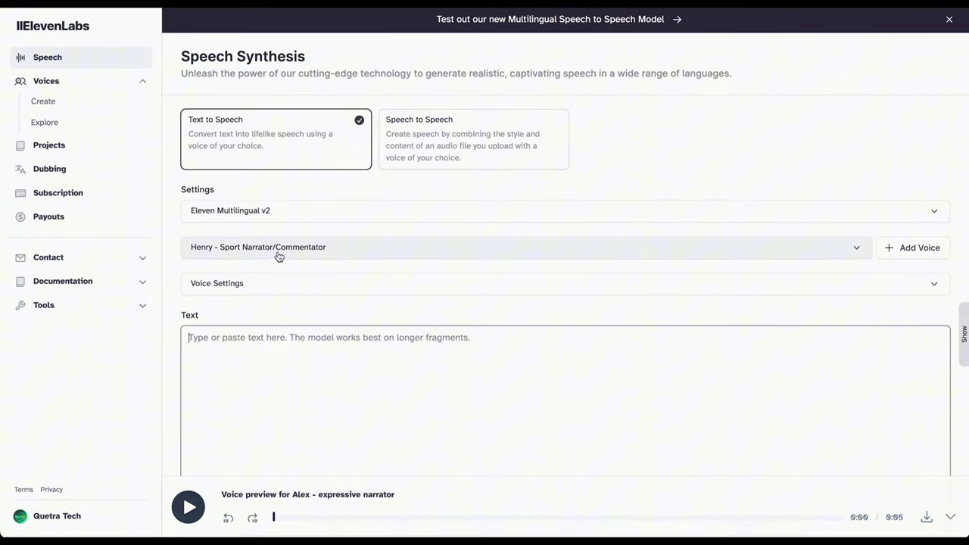
Step: Select Alex - Young American, paste 'Paste, then hit generate.' and generate the clip
left_click(307, 250)
scroll(277, 409, "up", 2)
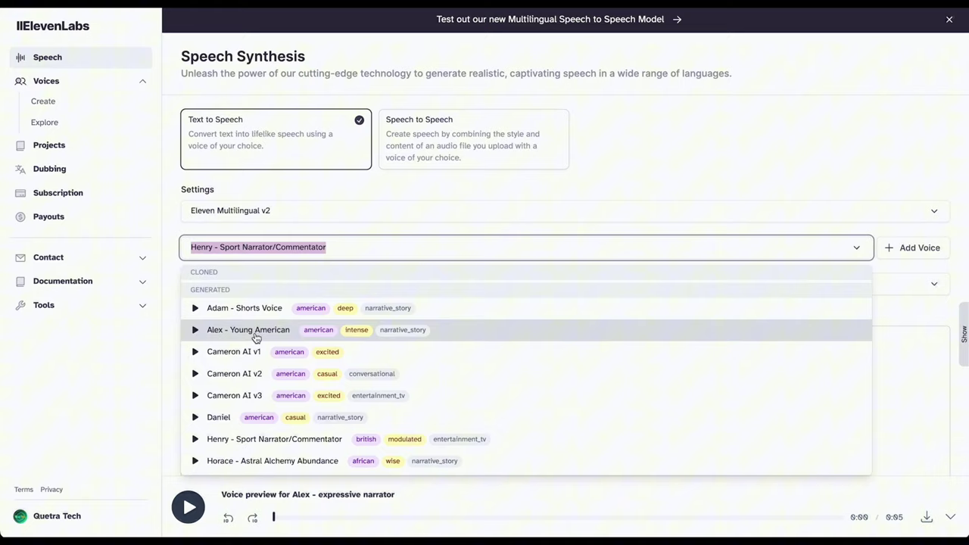
left_click(241, 330)
left_click(206, 340)
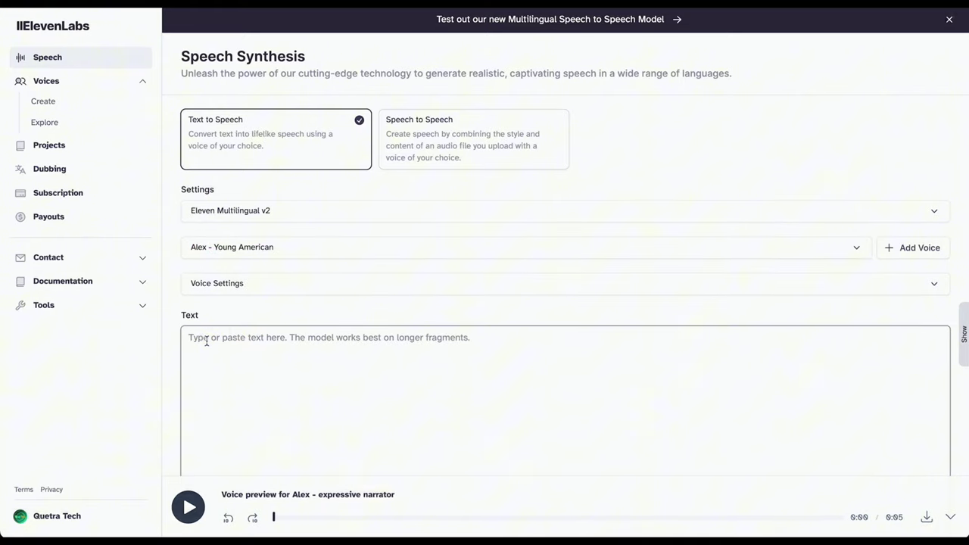
type("Thanks or watching this video, if your down for joining our AI community be sure to subscribe to my channel.")
scroll(492, 341, "down", 3)
left_click(279, 441)
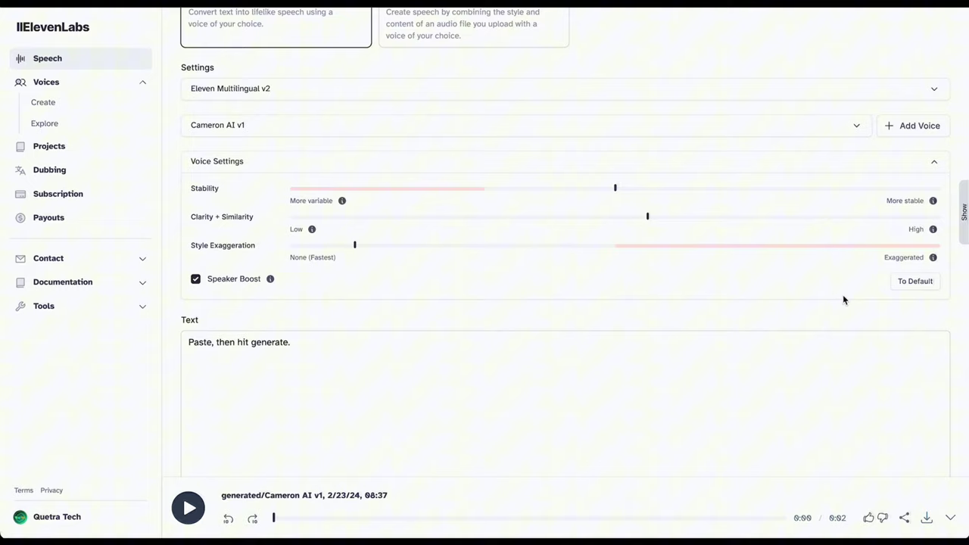
Step: Filter voices to Narrative & Story, then Social Media, and highlight the Media & Entertainment dubbing use case
left_click(44, 122)
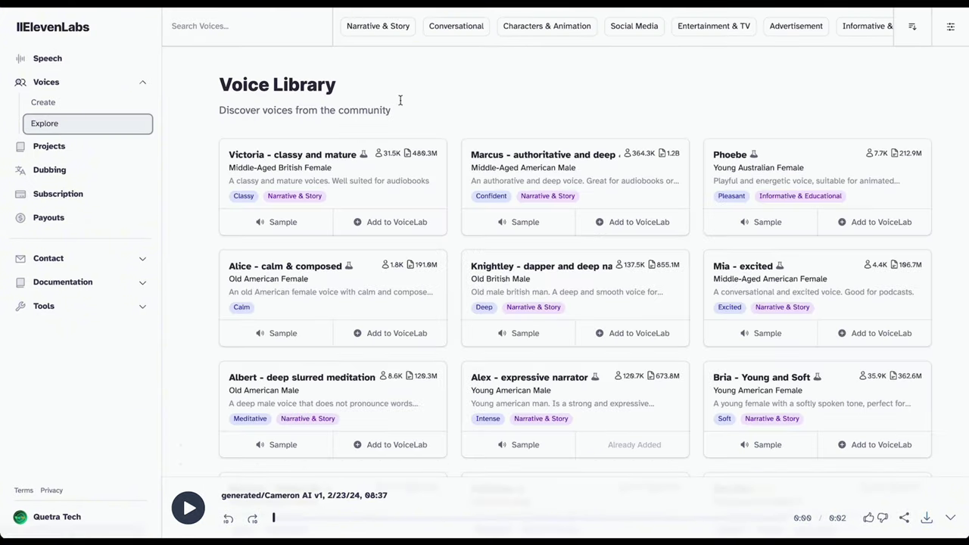
left_click(378, 36)
left_click(617, 33)
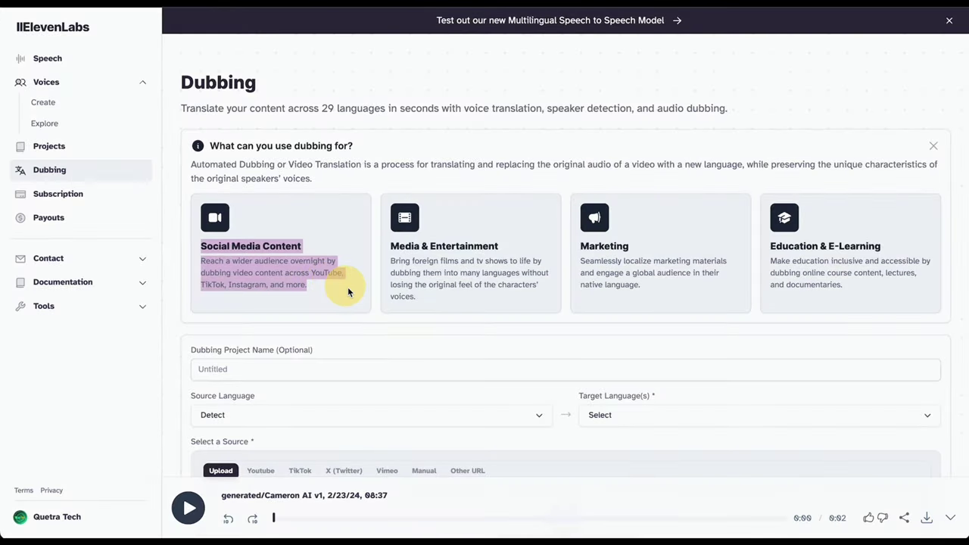
left_click_drag(390, 246, 468, 281)
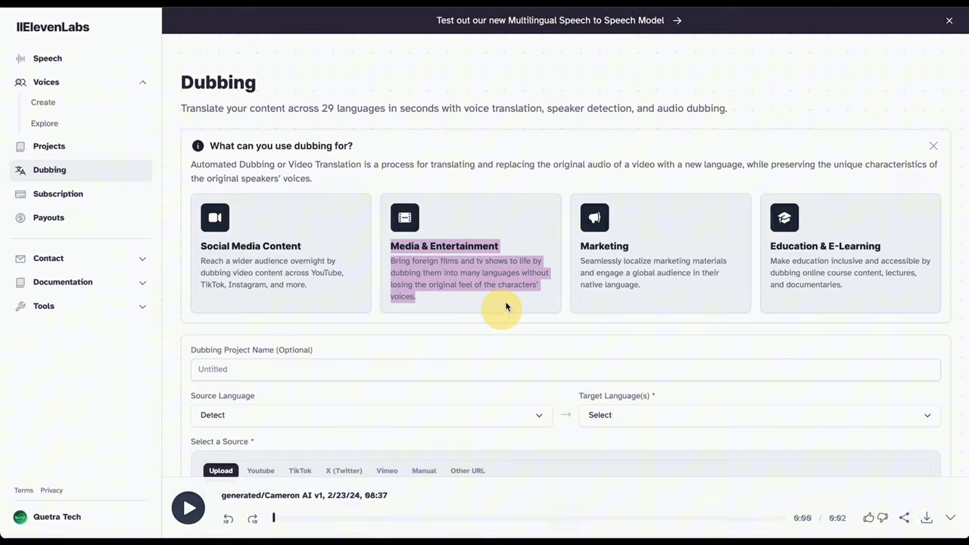
left_click_drag(595, 218, 677, 288)
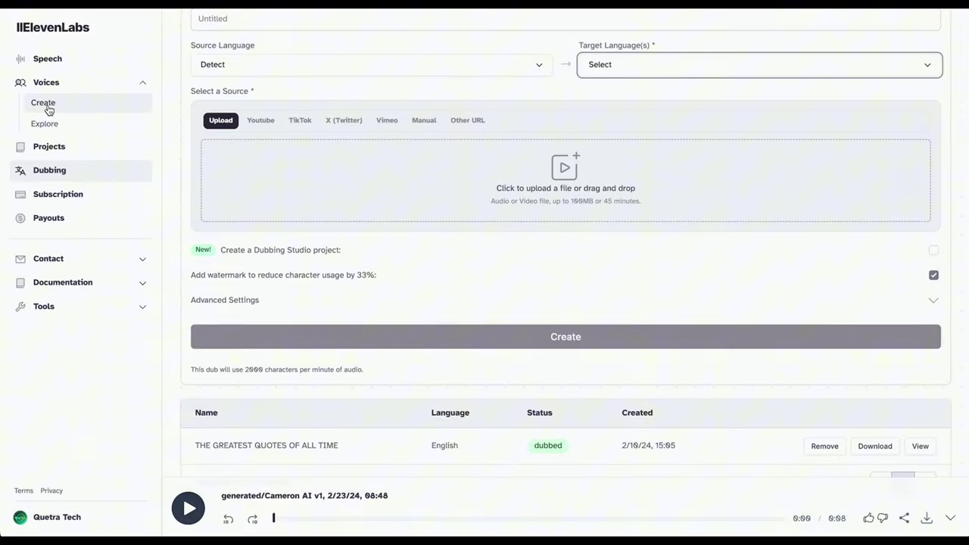
Step: Start adding a voice in VoiceLab and choose Instant Voice Cloning
left_click(44, 103)
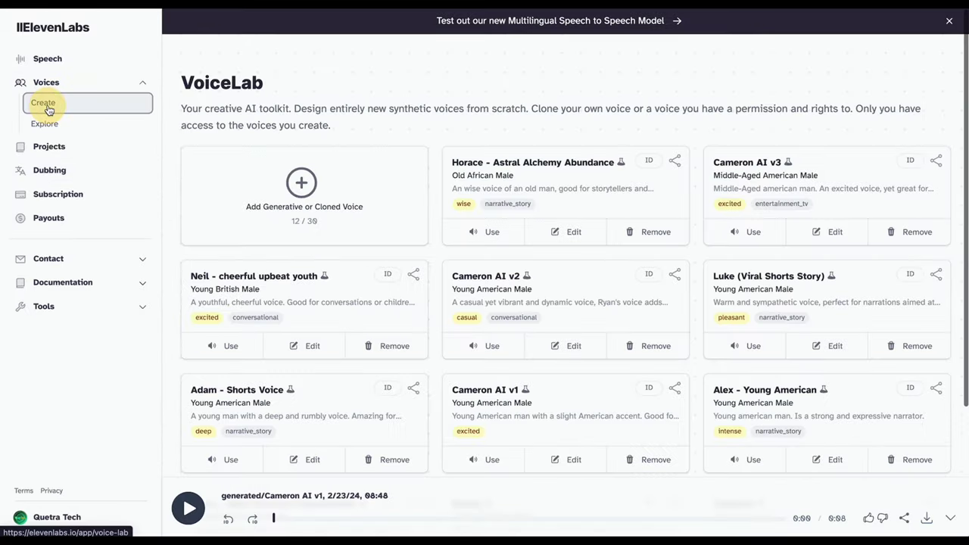
left_click(335, 180)
left_click(465, 318)
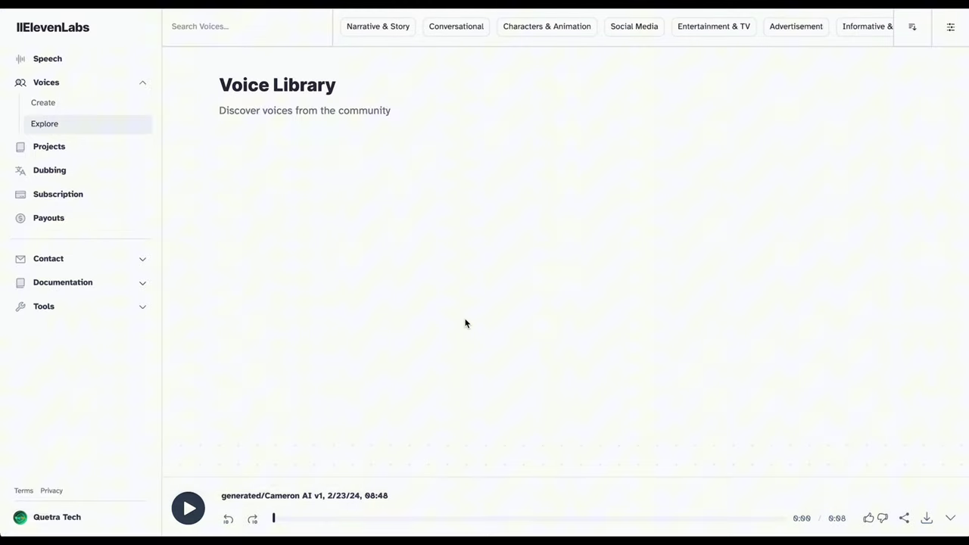
scroll(534, 308, "down", 2)
scroll(534, 309, "down", 6)
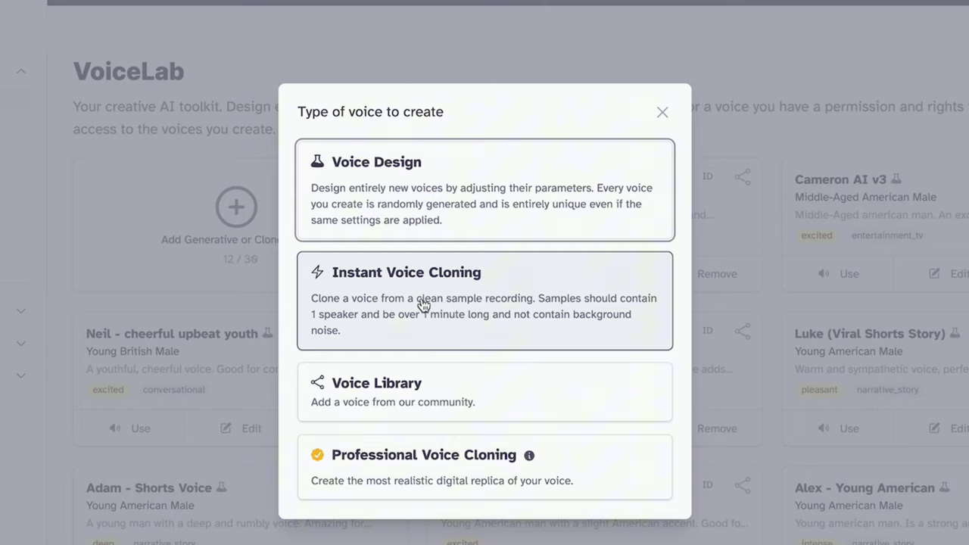
left_click(371, 303)
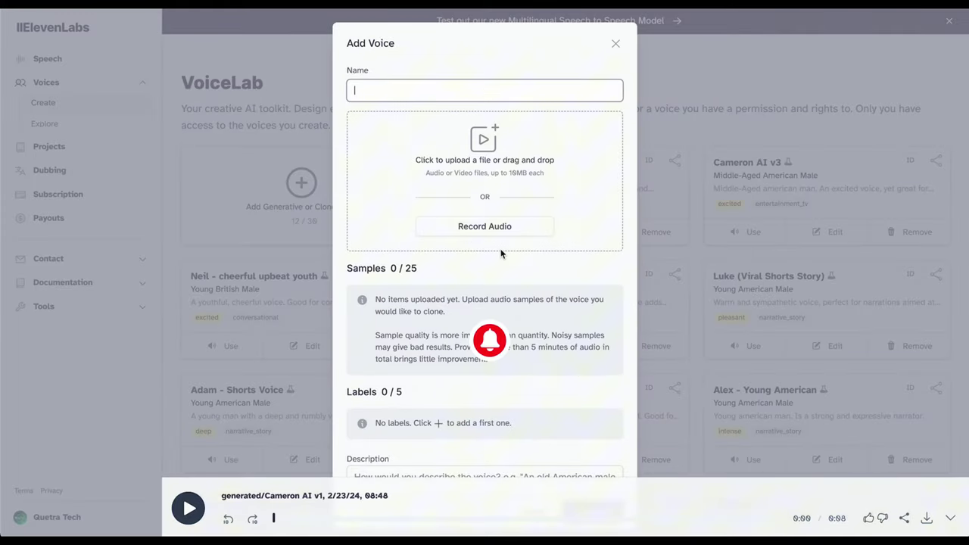
Step: Name the clone 'My voice', tick the consent checkbox, and expand Voice Settings
type("My voice")
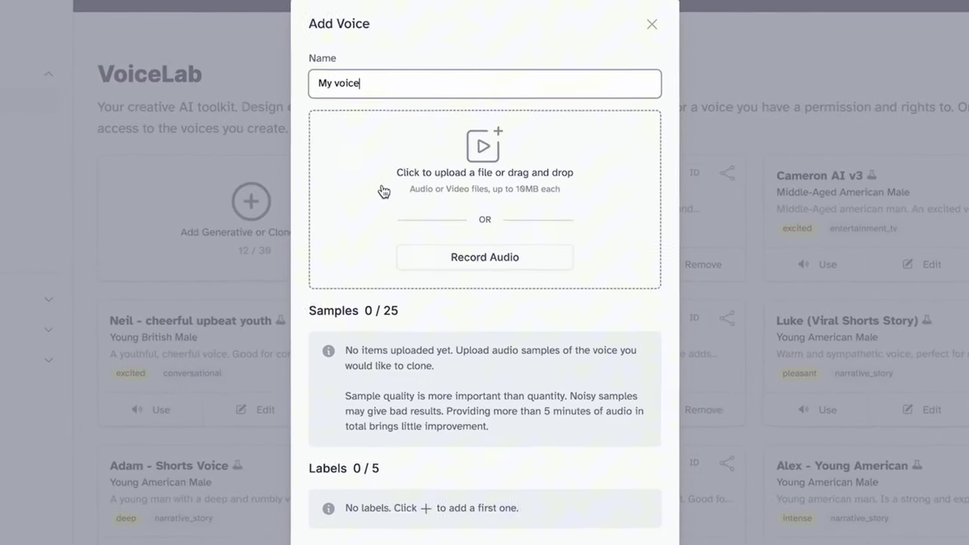
scroll(484, 413, "down", 3)
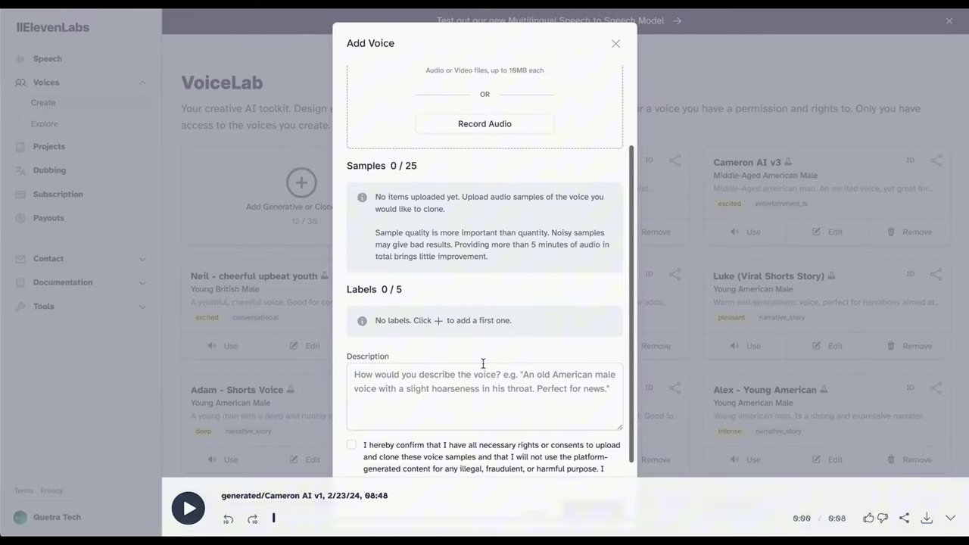
scroll(452, 221, "up", 2)
scroll(484, 222, "down", 2)
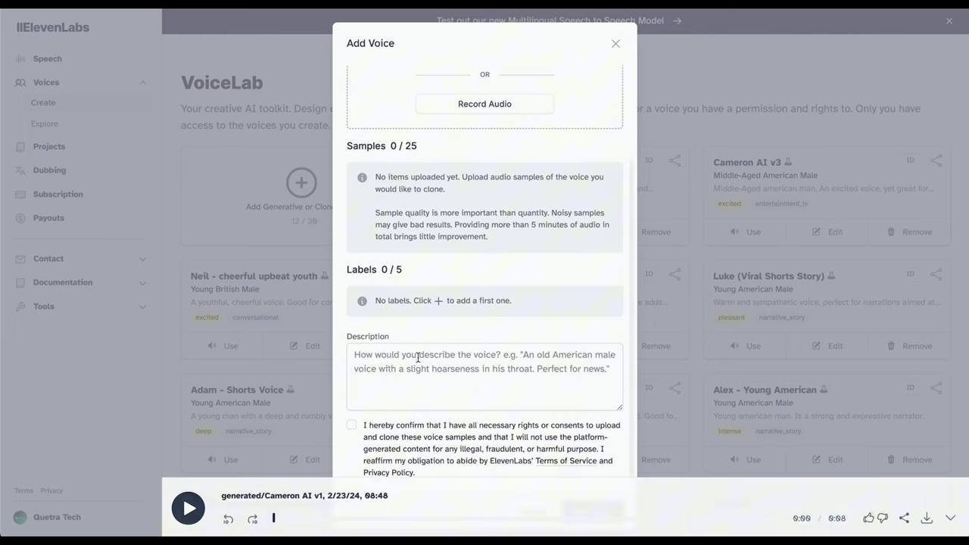
left_click(353, 425)
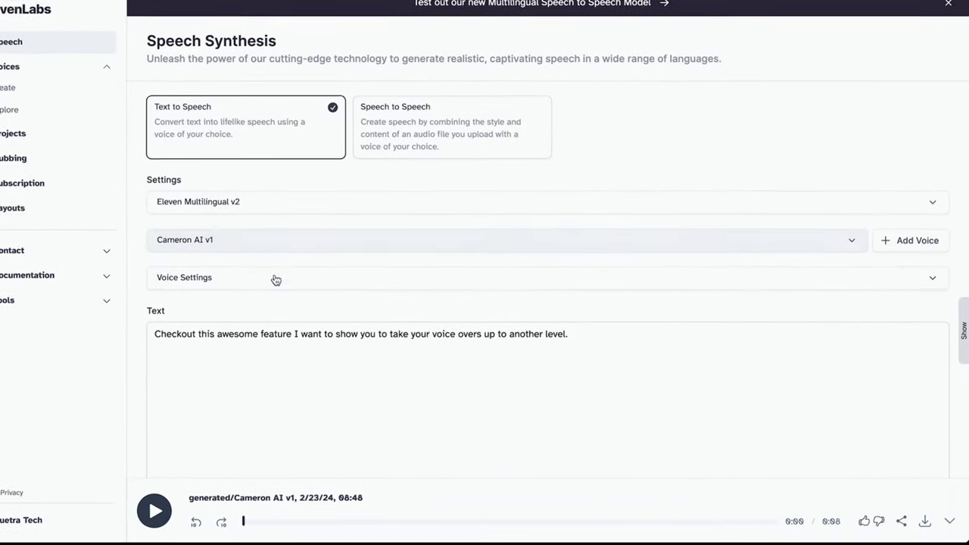
left_click(295, 284)
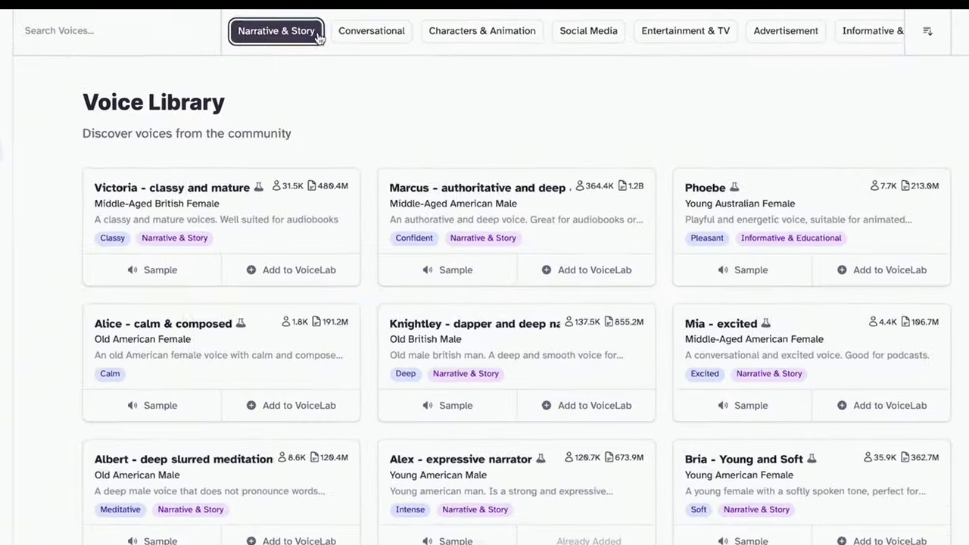
Step: Filter the voice library to Advertisement, then Characters & Animation voices
left_click(776, 46)
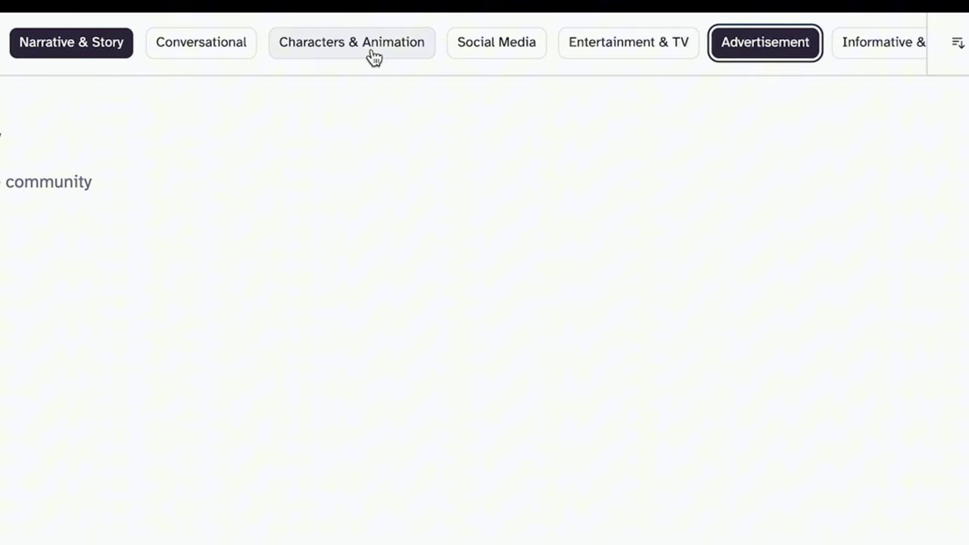
left_click(373, 55)
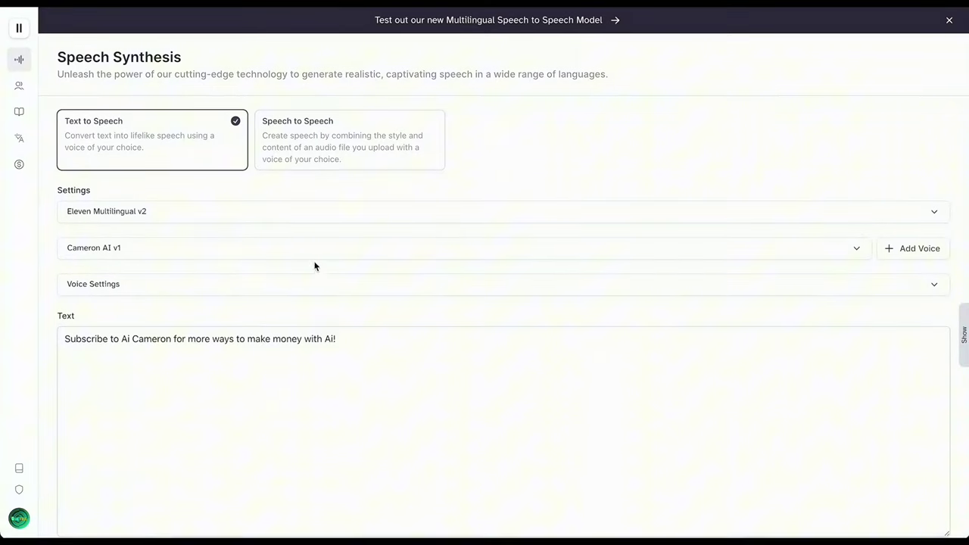
Step: From VoiceLab, start an Instant Voice Cloning voice and name it 'AJ Voice Clone'
left_click(373, 183)
mouse_move(33, 38)
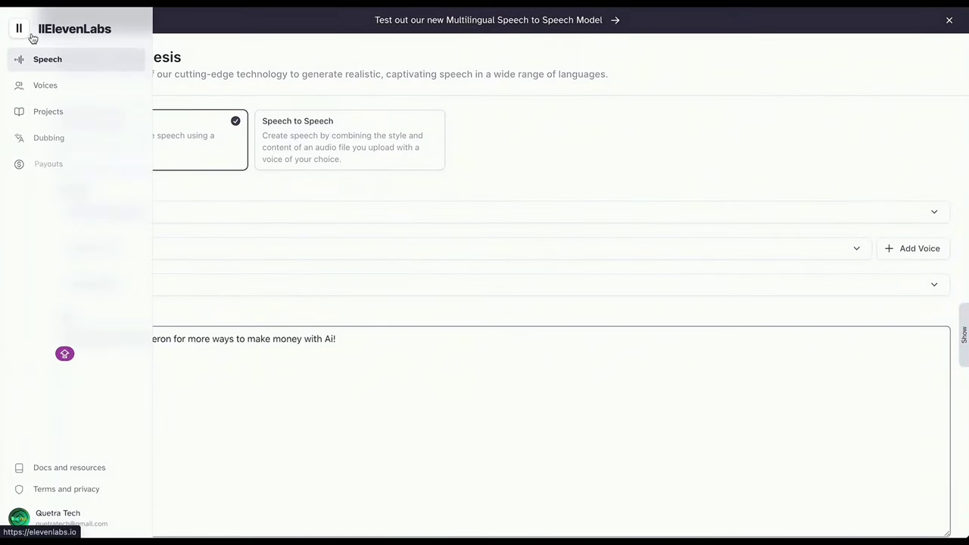
left_click(42, 85)
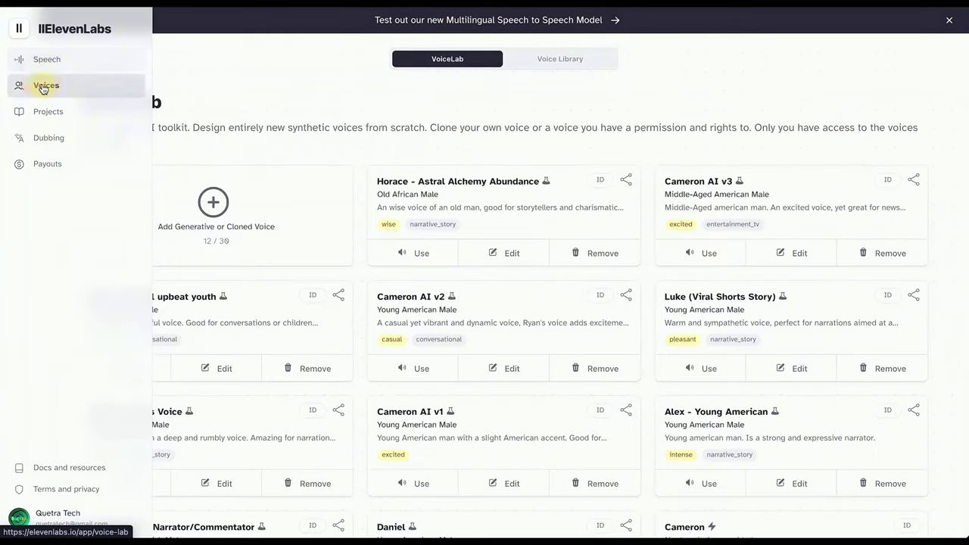
left_click(208, 212)
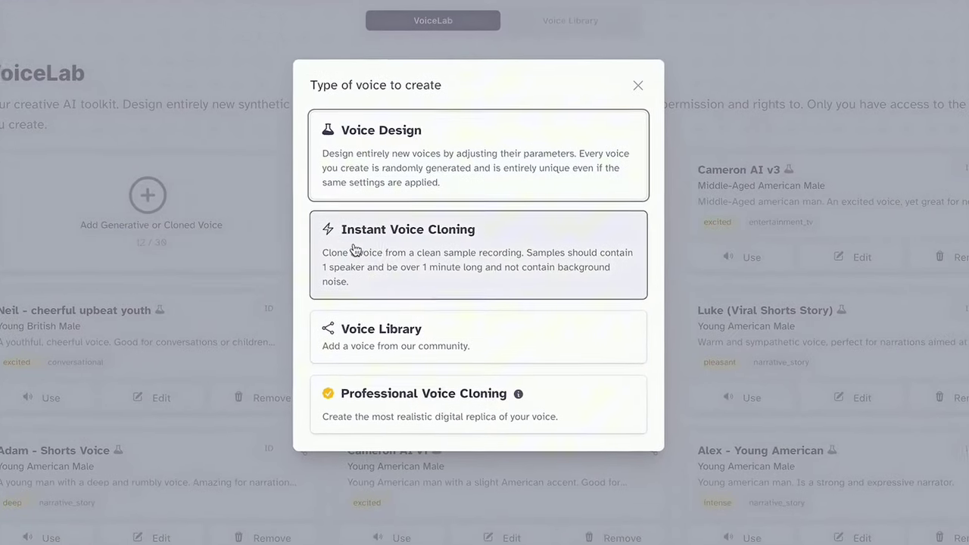
left_click(378, 249)
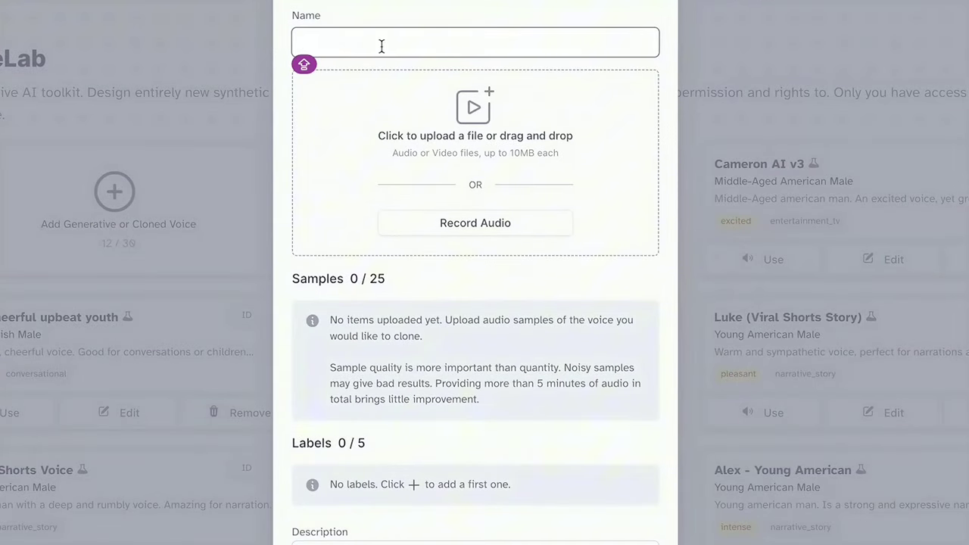
type("AJ Voice Clone")
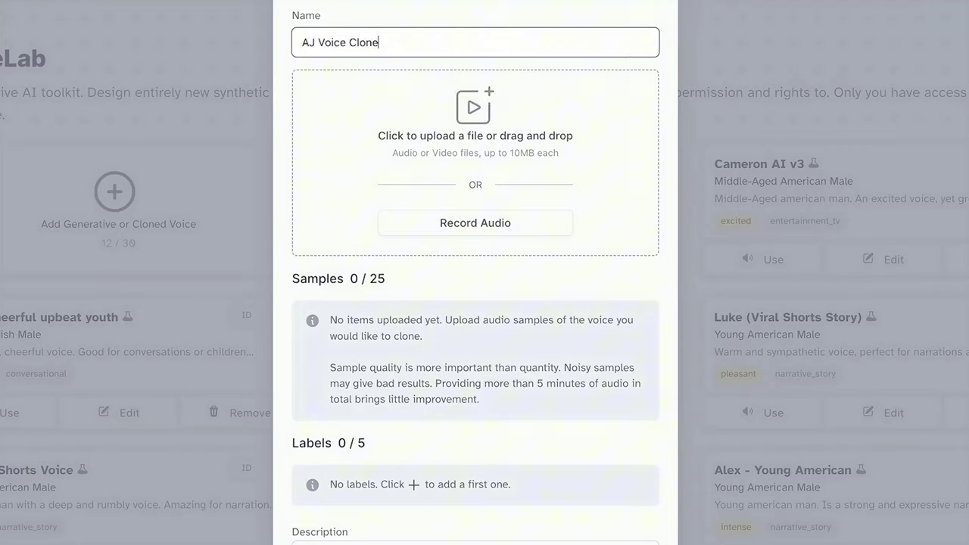
Step: Upload the 4.7 MB 'AJ Real Voice AI Project.MP3' from Finder as the clone's first sample
left_click(492, 167)
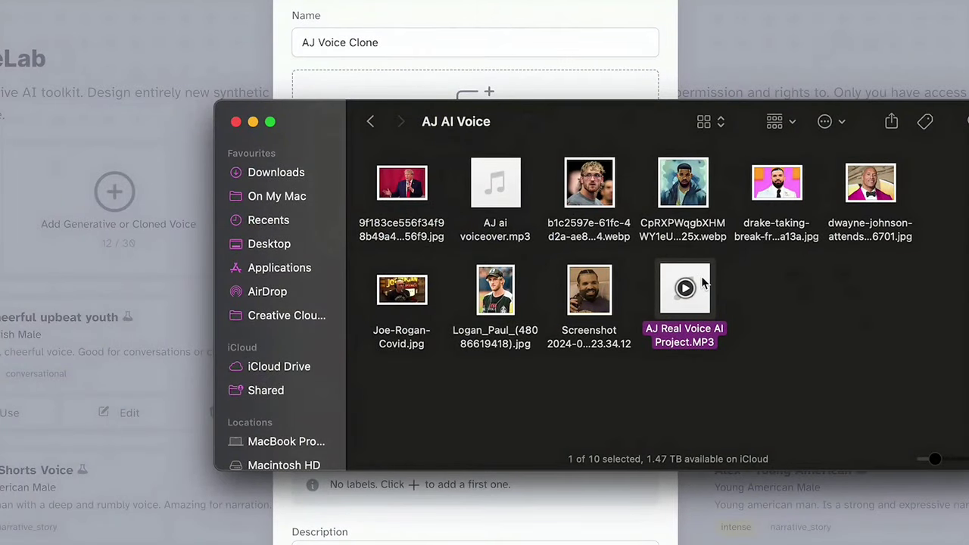
left_click_drag(703, 283, 498, 87)
scroll(578, 229, "down", 3)
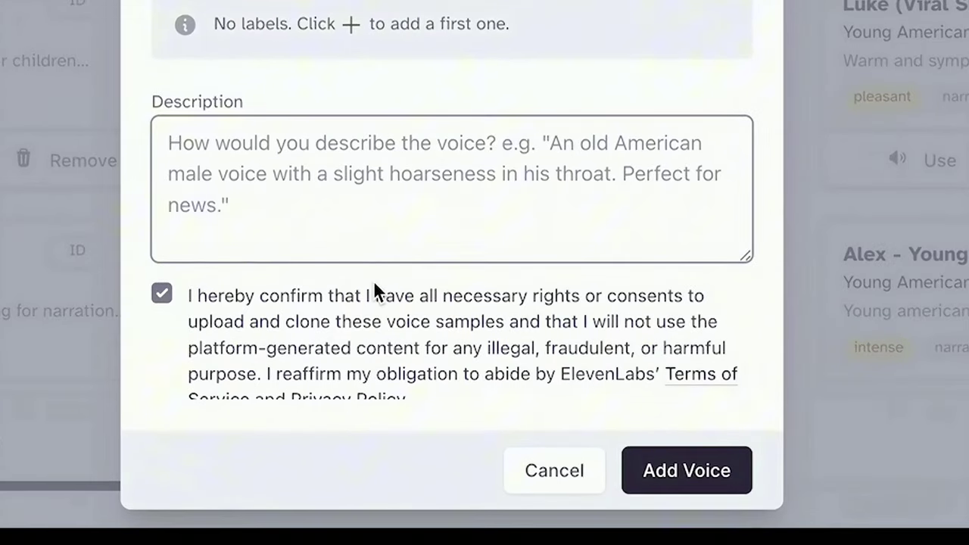
Step: Tick the rights-confirmation checkbox on the Add Voice form for the AJ Voice Clone
scroll(374, 280, "down", 1)
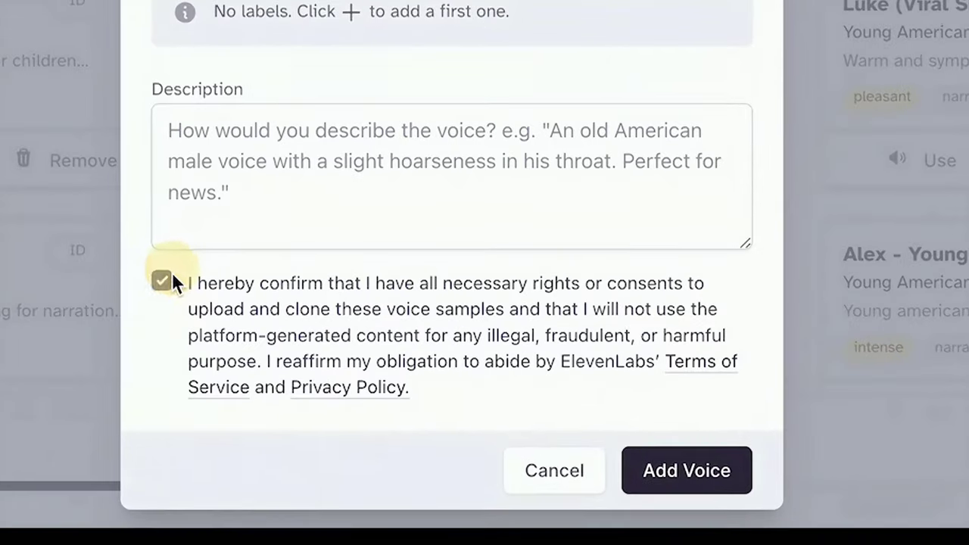
left_click(168, 278)
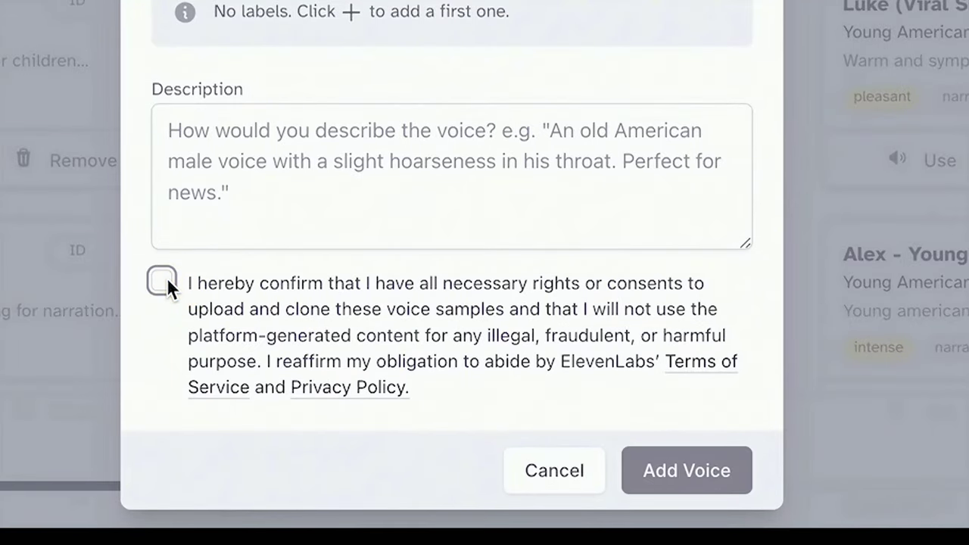
left_click(165, 281)
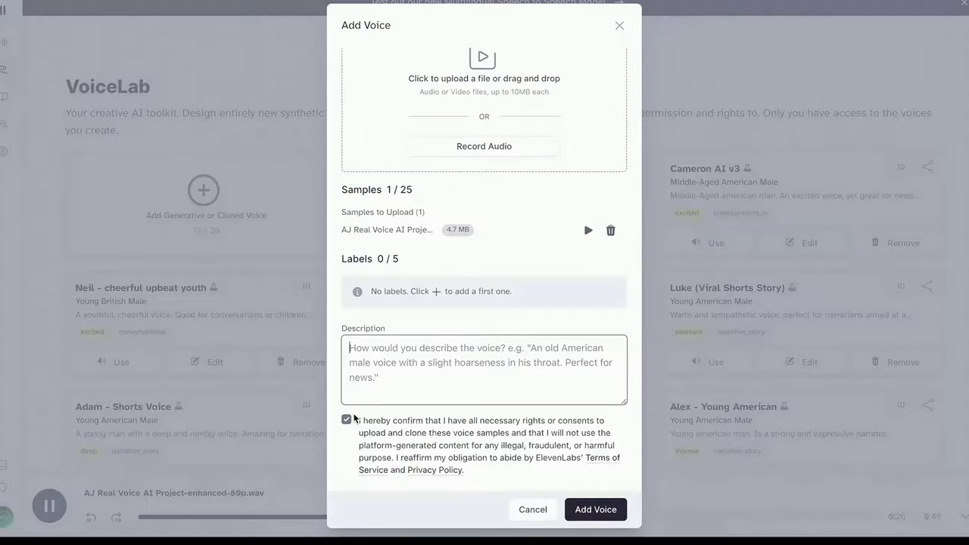
left_click(348, 358)
left_click(293, 379)
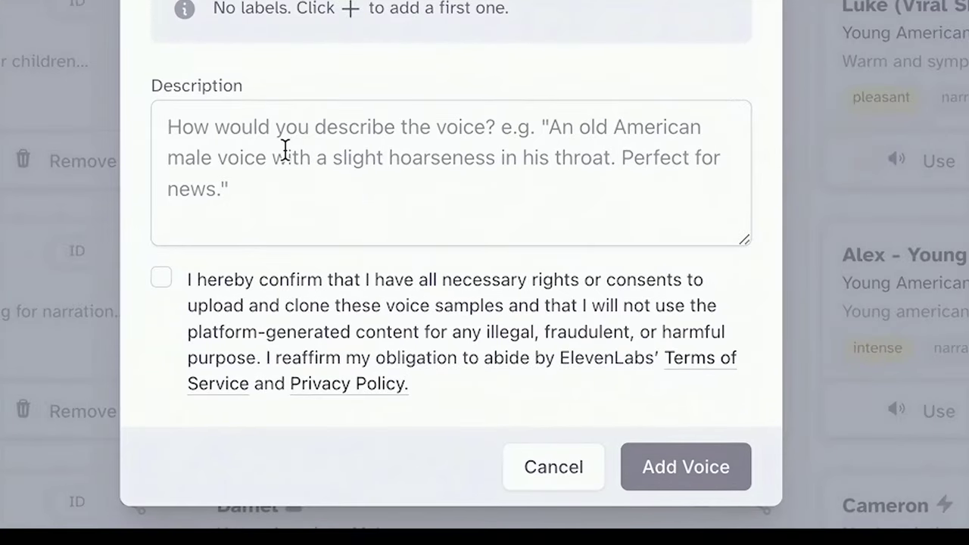
left_click(160, 279)
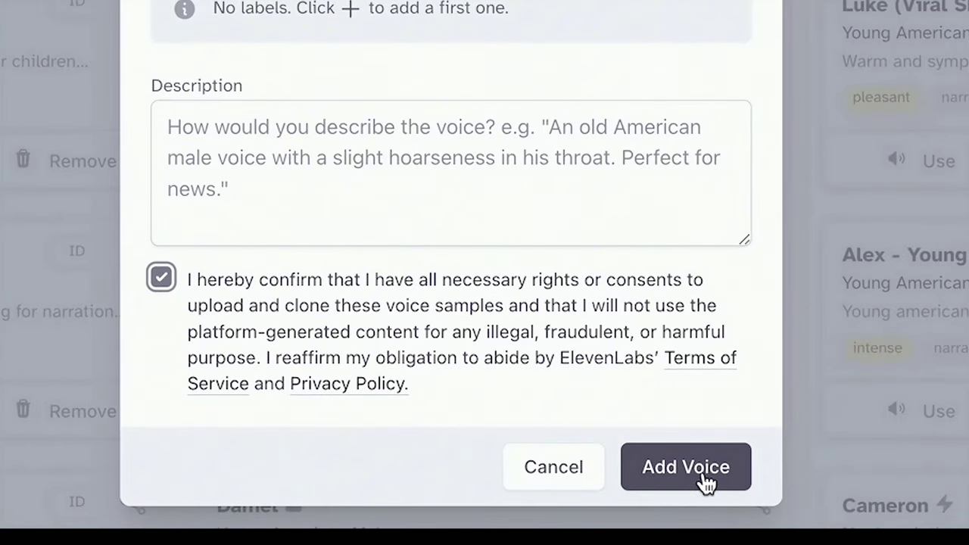
Step: Add the cloned voice to the library and make AJ Voice the Text to Speech voice
left_click(678, 490)
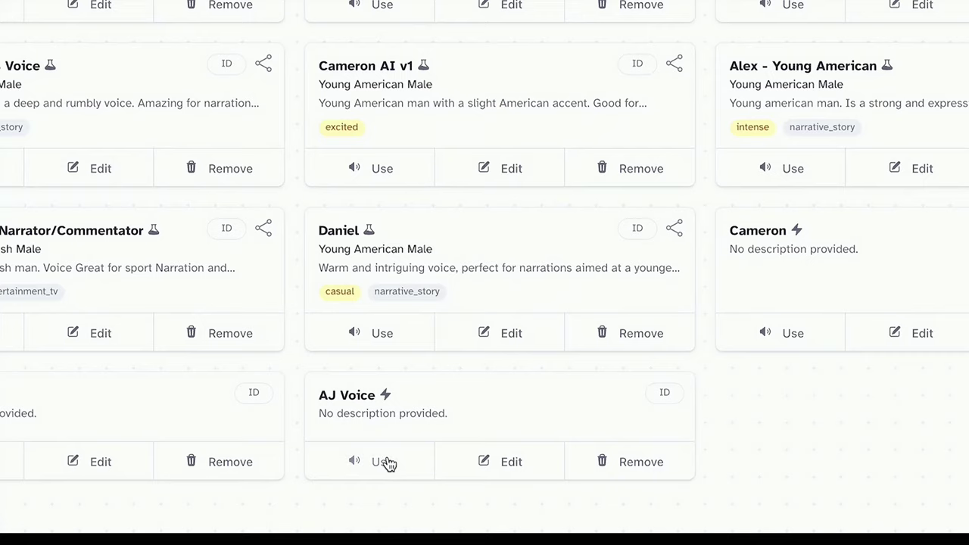
left_click(407, 461)
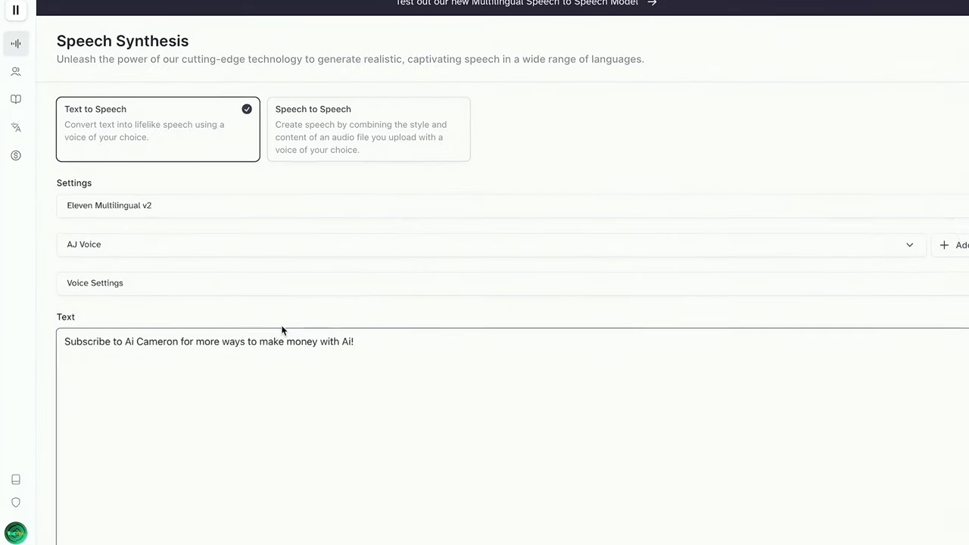
left_click(207, 227)
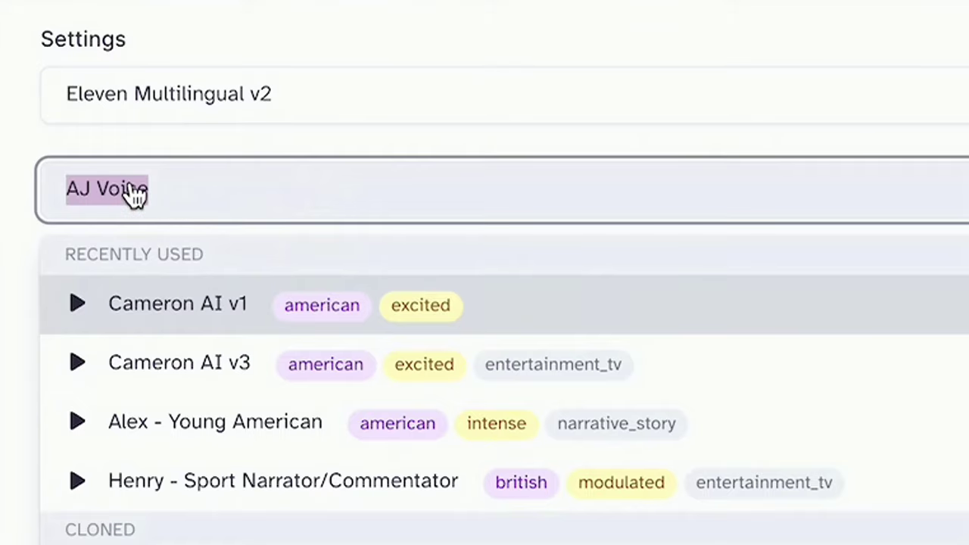
left_click(425, 138)
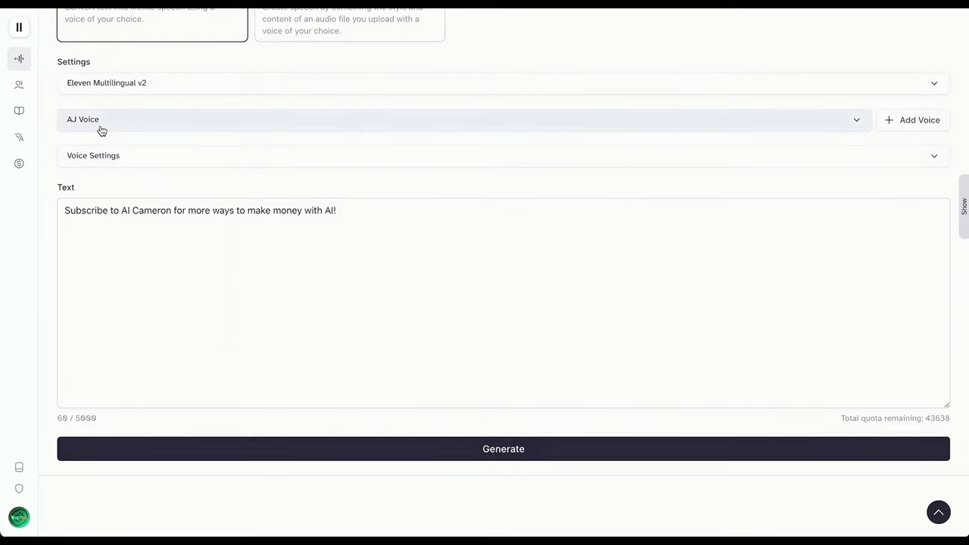
Step: Select part of the script sentence in the Text box, then deselect it
left_click(212, 217)
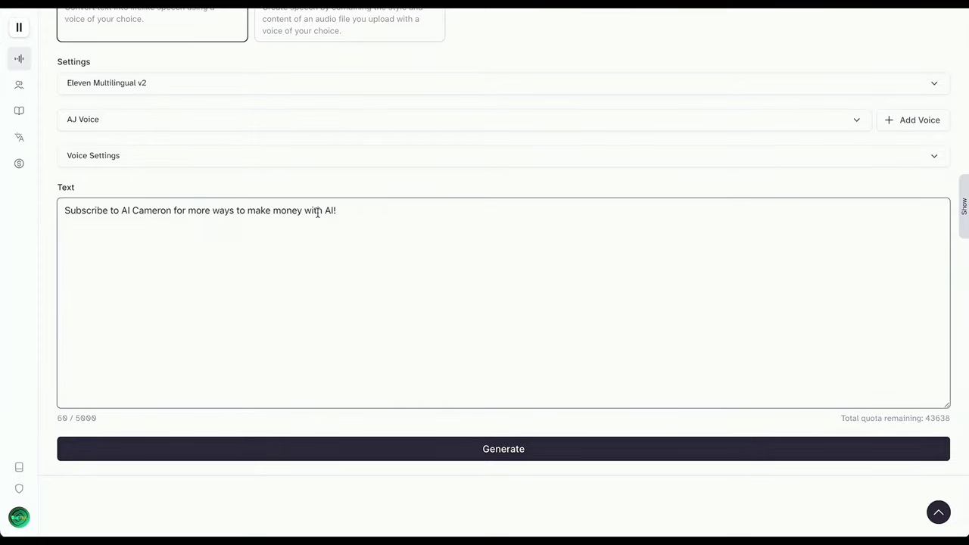
left_click_drag(317, 212, 161, 212)
left_click(170, 266)
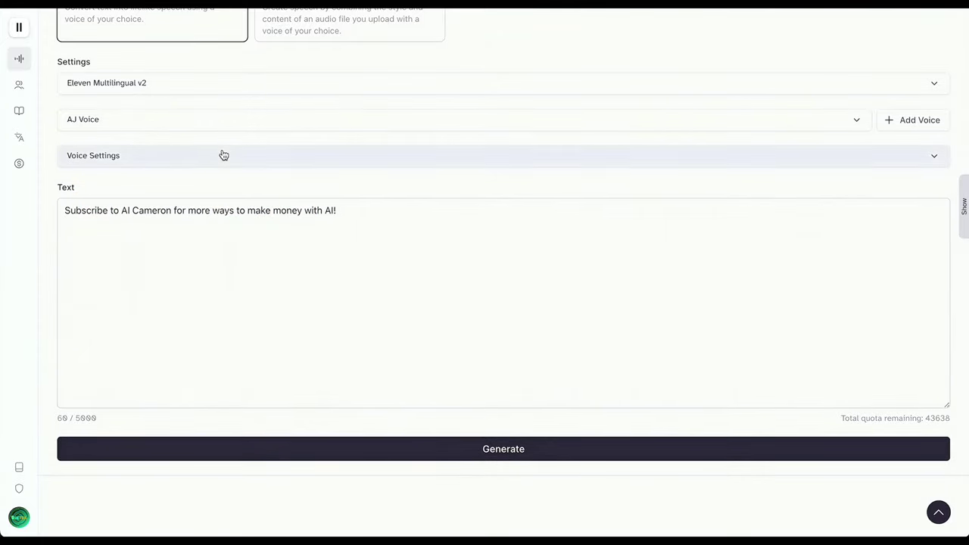
Step: Expand Voice Settings, set Stability to about 47%, and adjust Style Exaggeration
left_click(121, 155)
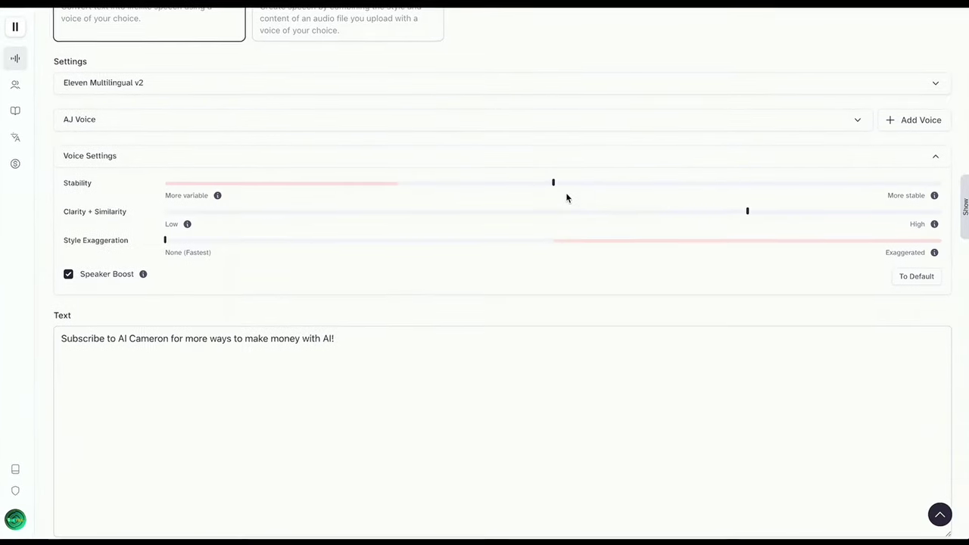
left_click_drag(550, 187, 496, 193)
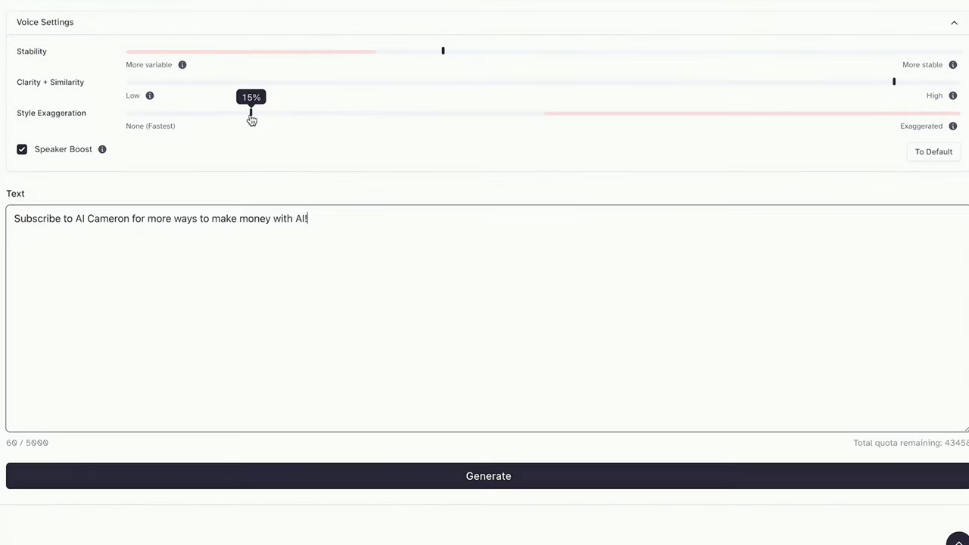
left_click(251, 118)
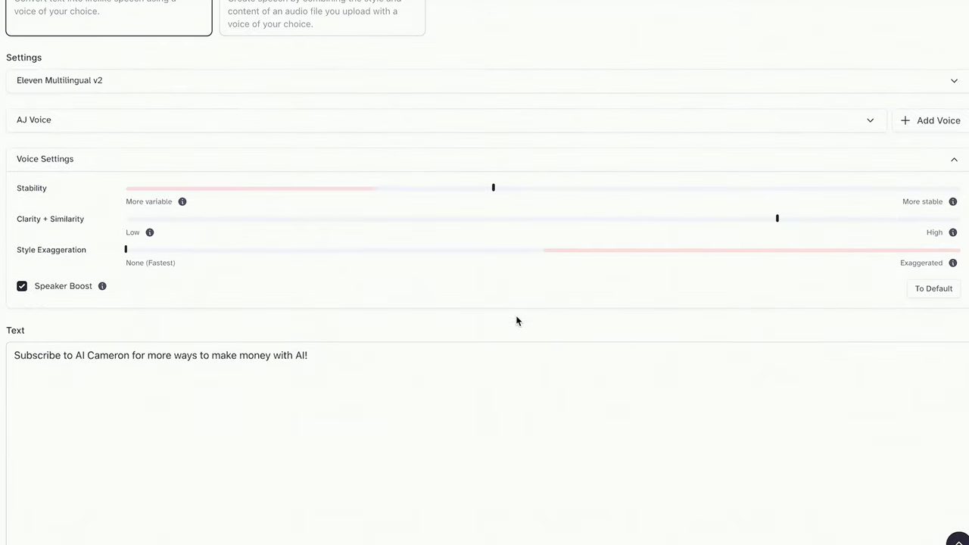
scroll(112, 388, "down", 2)
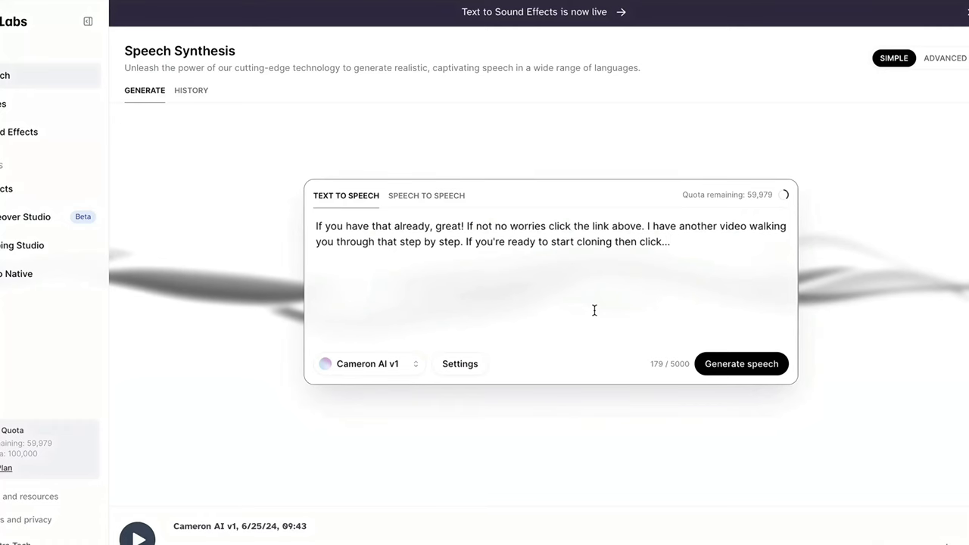
Step: Replace the script with a 60-character greeting that introduces the speaker and welcomes listeners to the channel
left_click(458, 367)
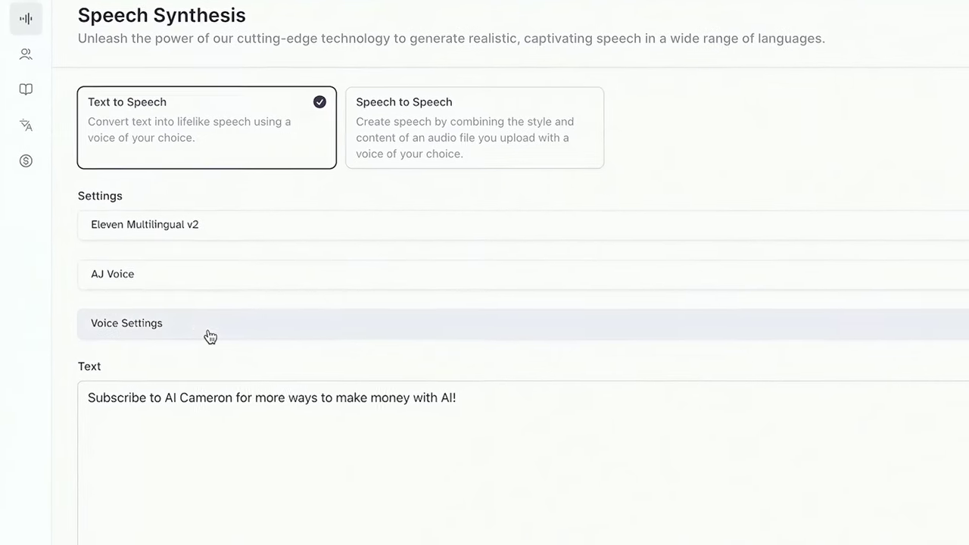
left_click(121, 373)
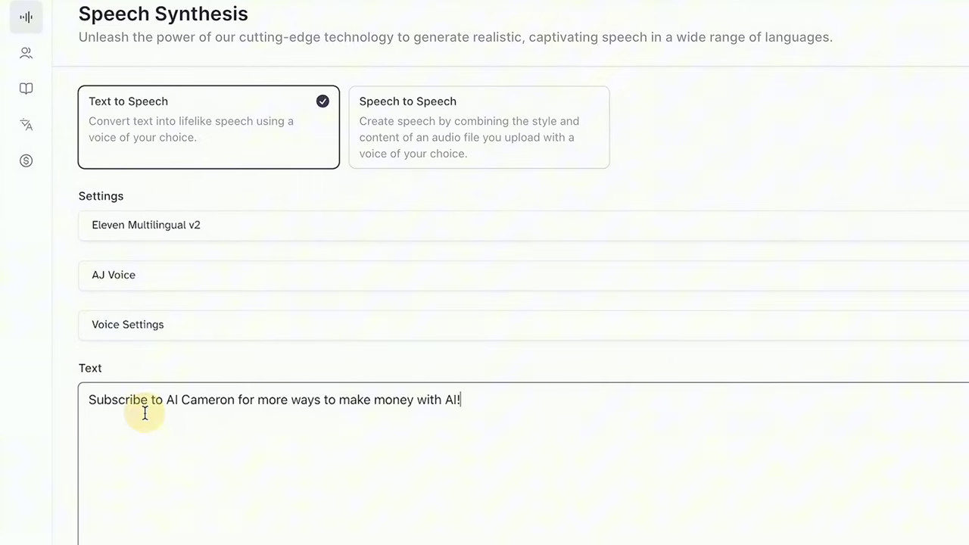
triple_click(146, 407)
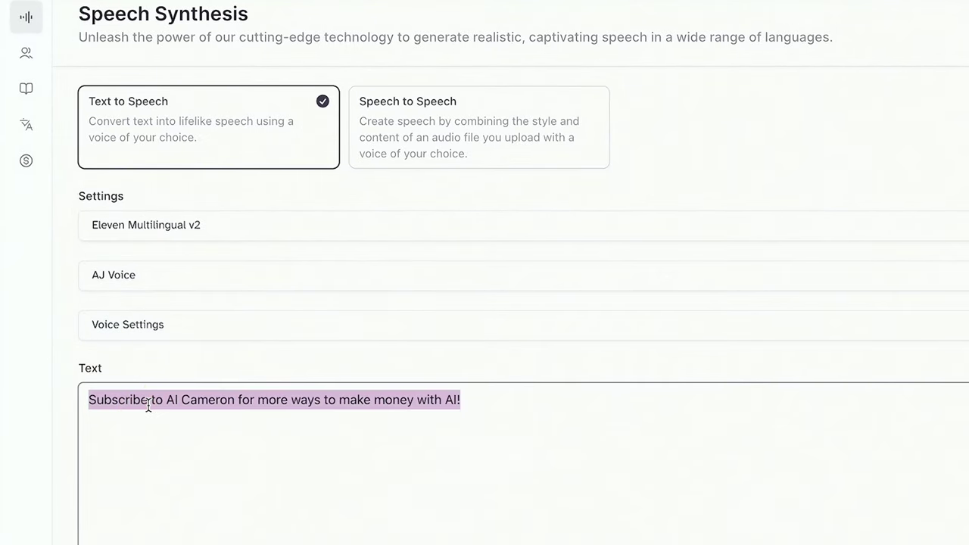
key("BackSpace")
type("Hey this is Anth")
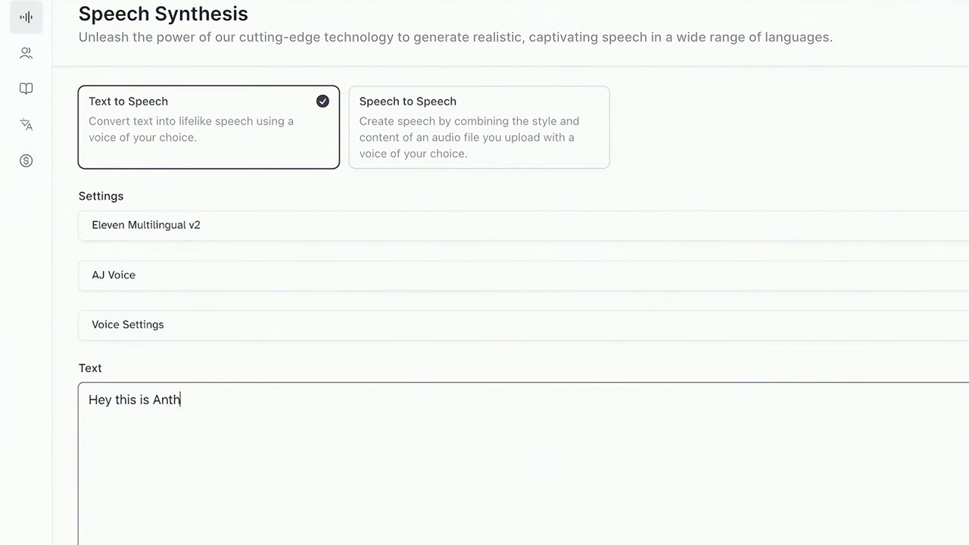
type("ony Joshua, welcome")
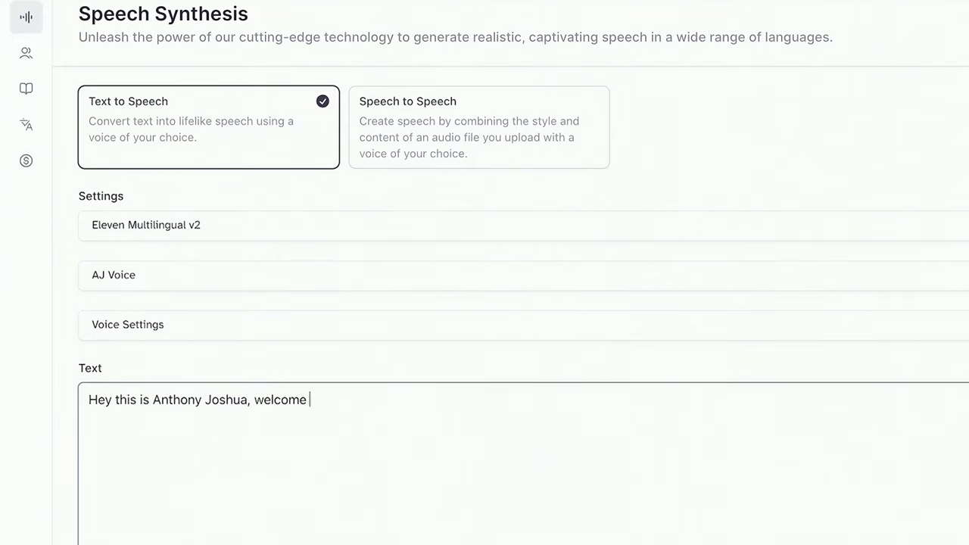
type(" to AI Cameron's c")
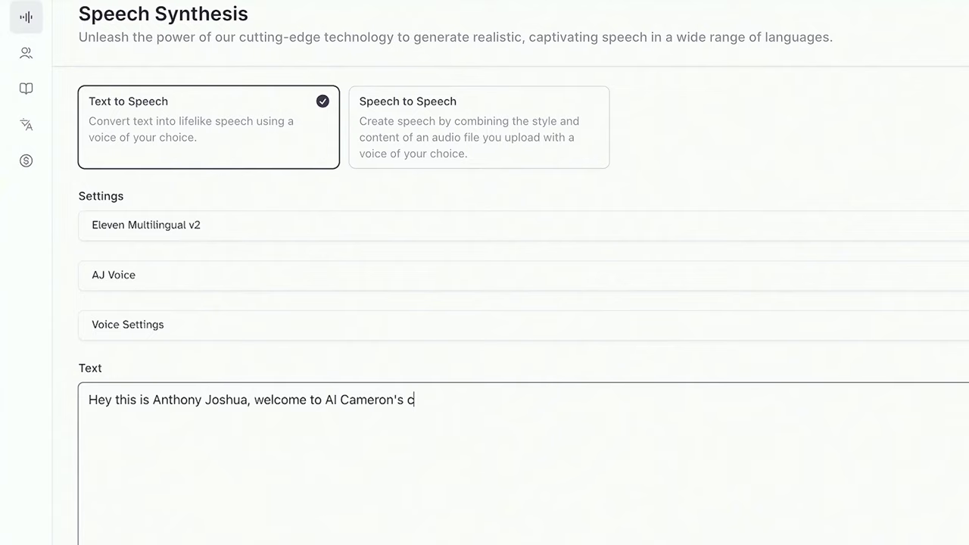
type("hannel!")
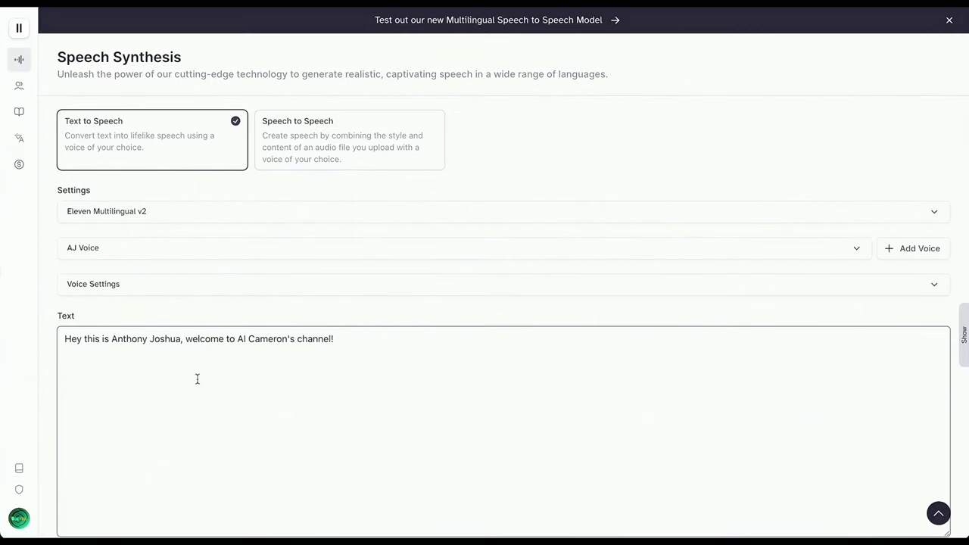
scroll(284, 353, "down", 2)
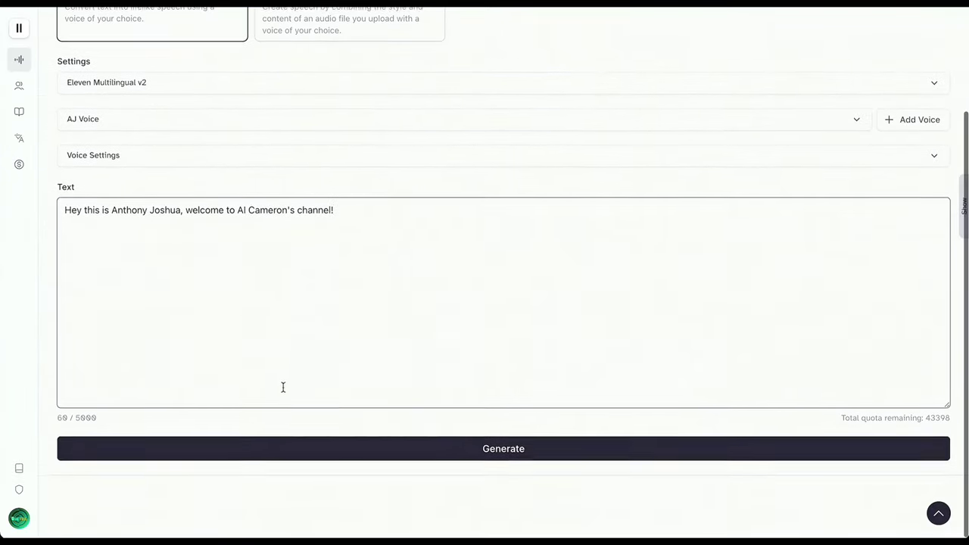
Step: Generate and play the 0:03 welcome clip in AJ Voice, then lower Stability below 50%
left_click(282, 444)
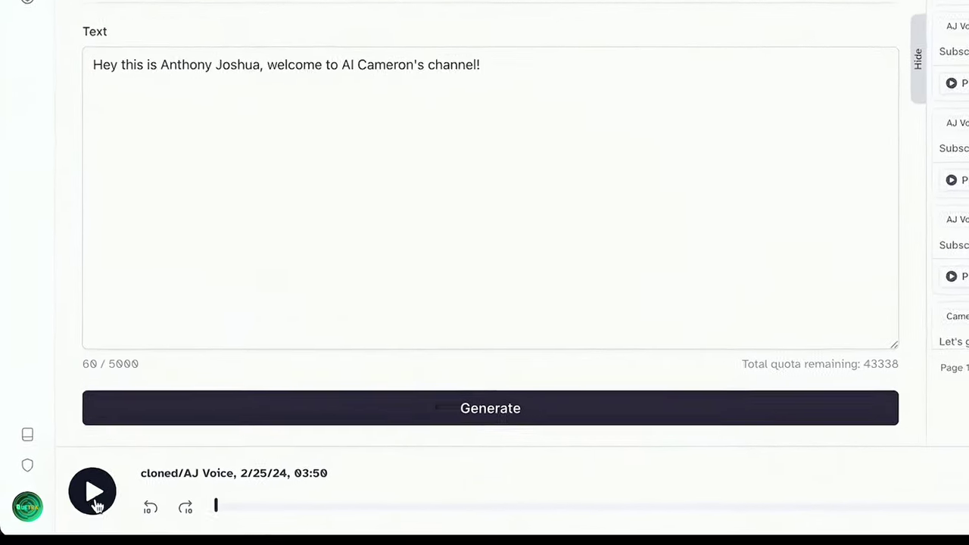
left_click(94, 501)
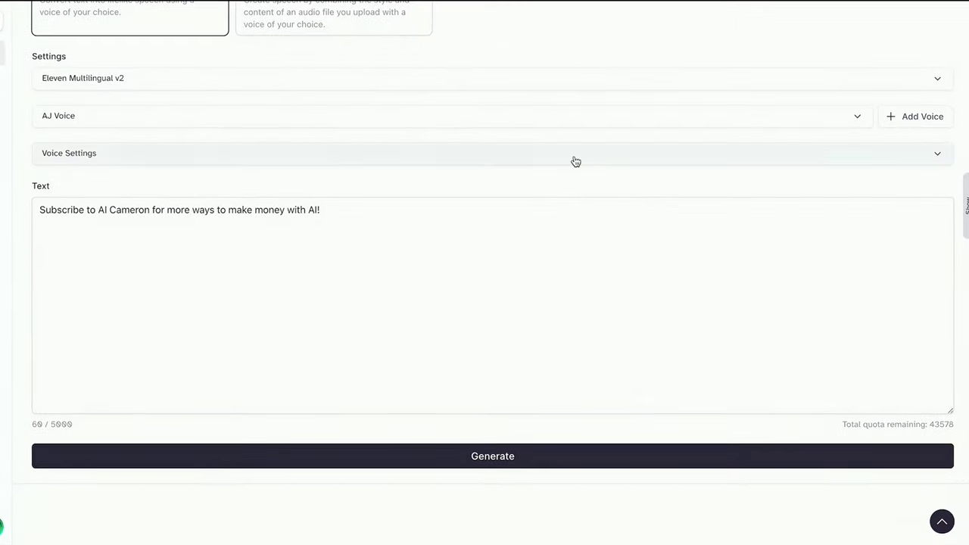
left_click(573, 160)
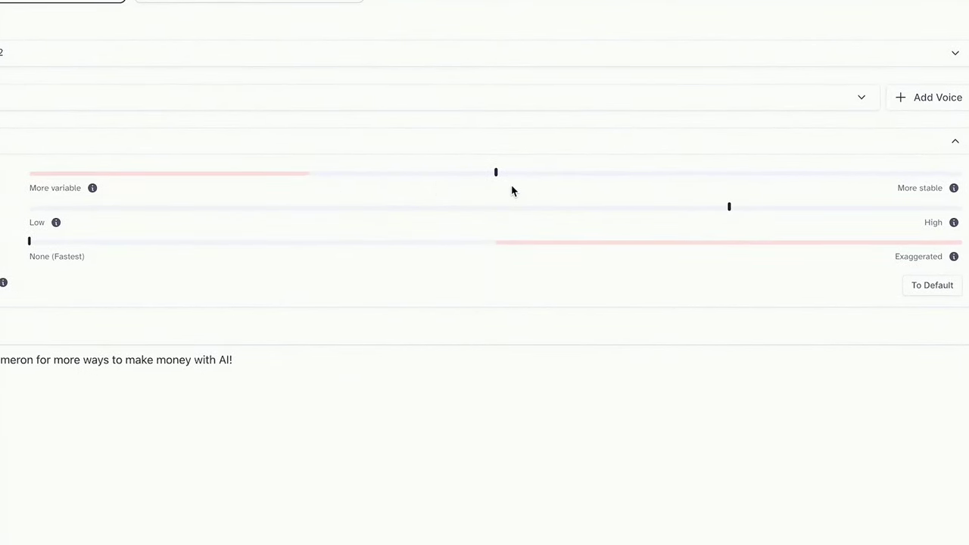
mouse_move(498, 179)
left_click_drag(497, 176, 439, 175)
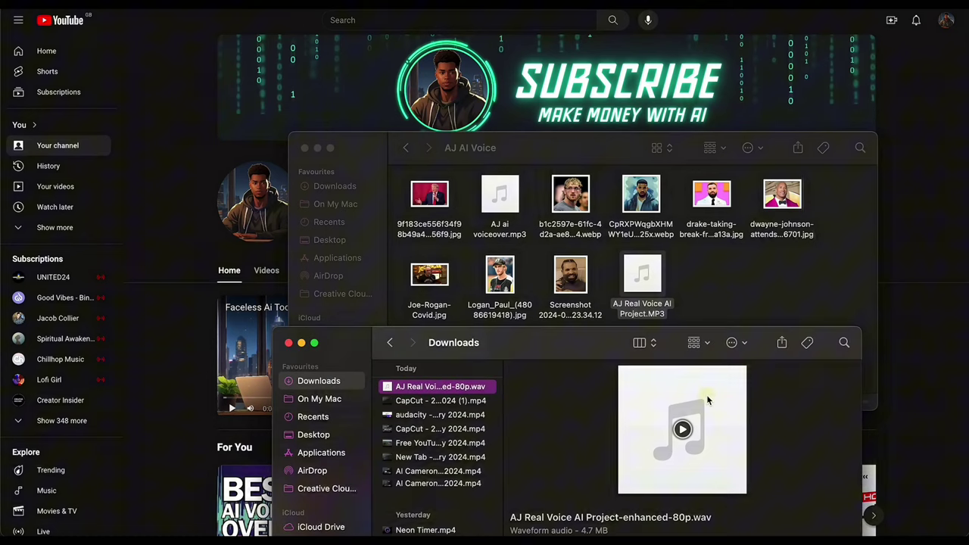
Step: Drag the 4.7 MB enhanced WAV recording from Downloads into the AJ AI Voice folder
left_click_drag(681, 422, 700, 291)
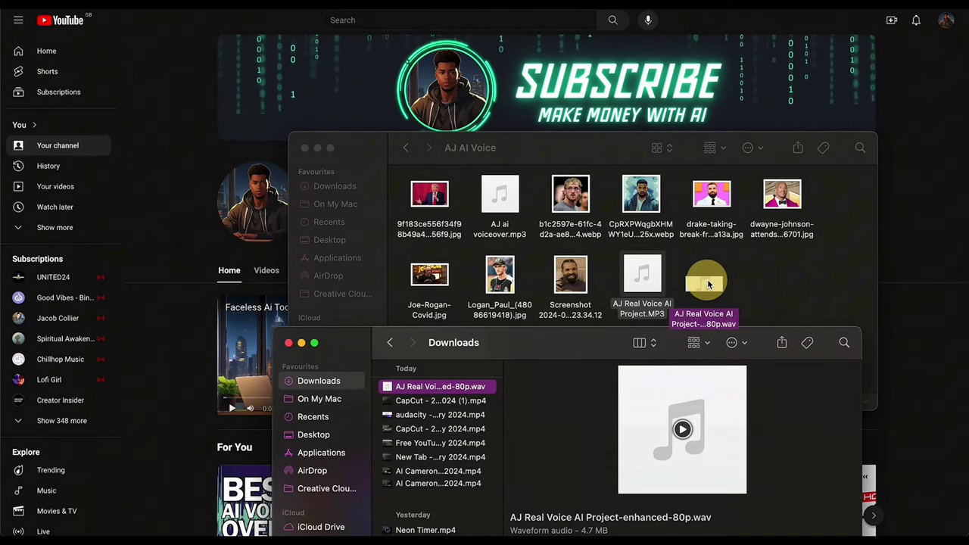